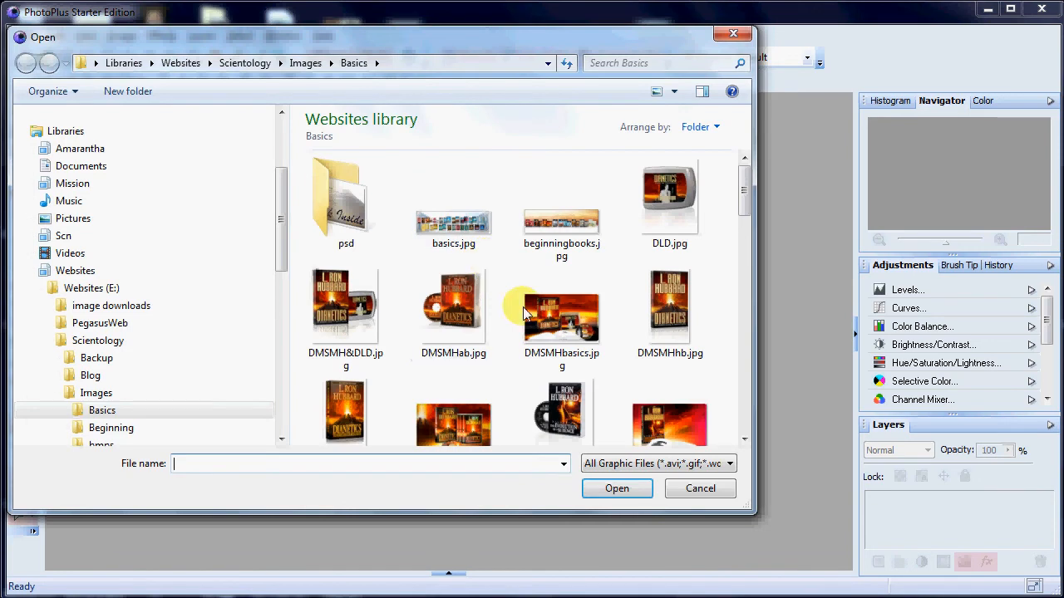
Open the image SApb.jpg from the Basics folder
drag(744, 198, 747, 357)
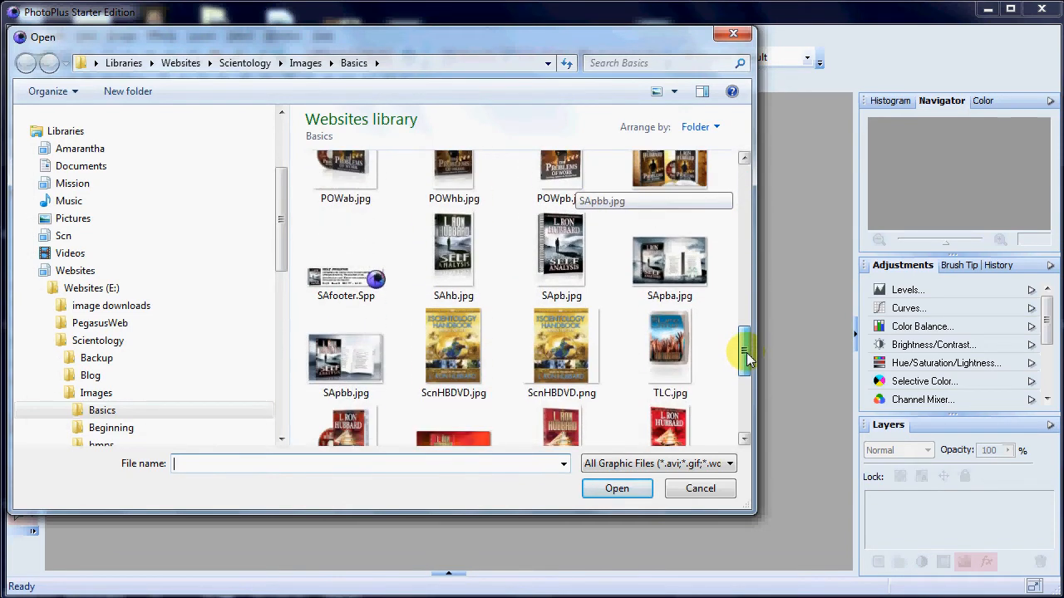
click(557, 244)
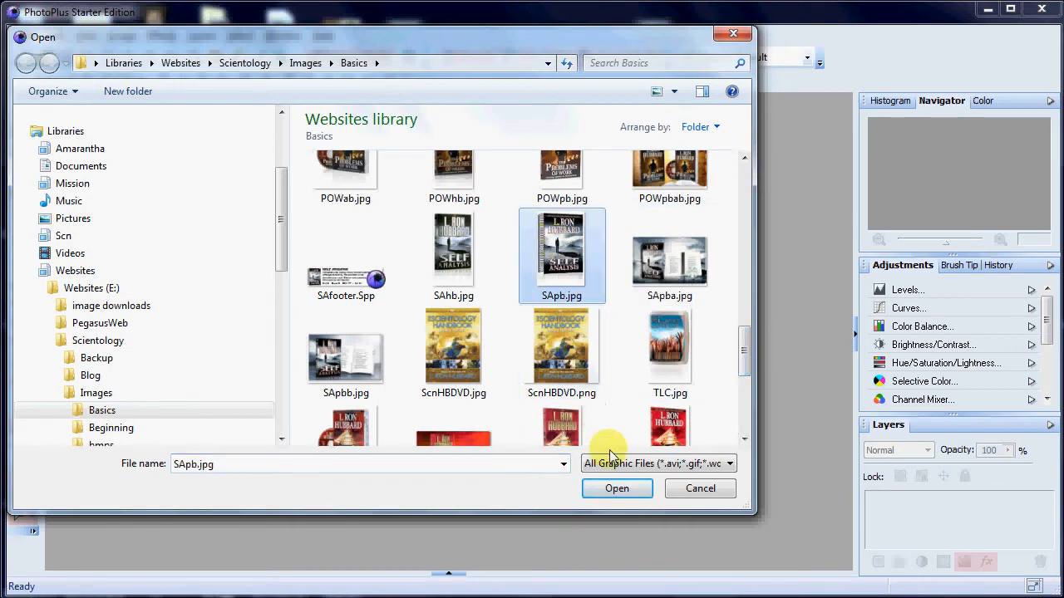
click(617, 489)
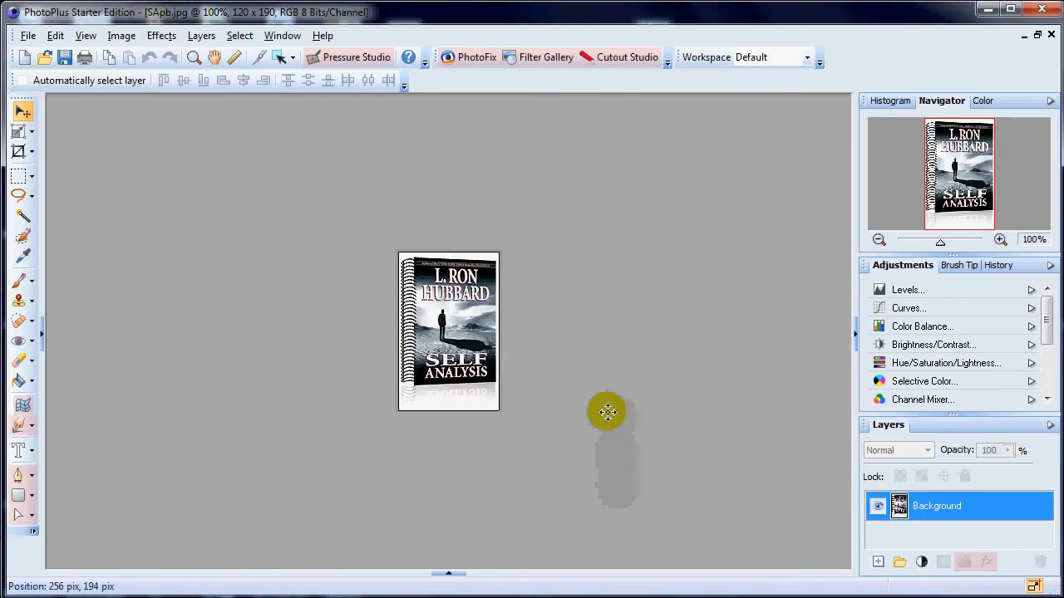
Check the pixel width and height of the book image without changing its size
scroll(459, 343, up, 1)
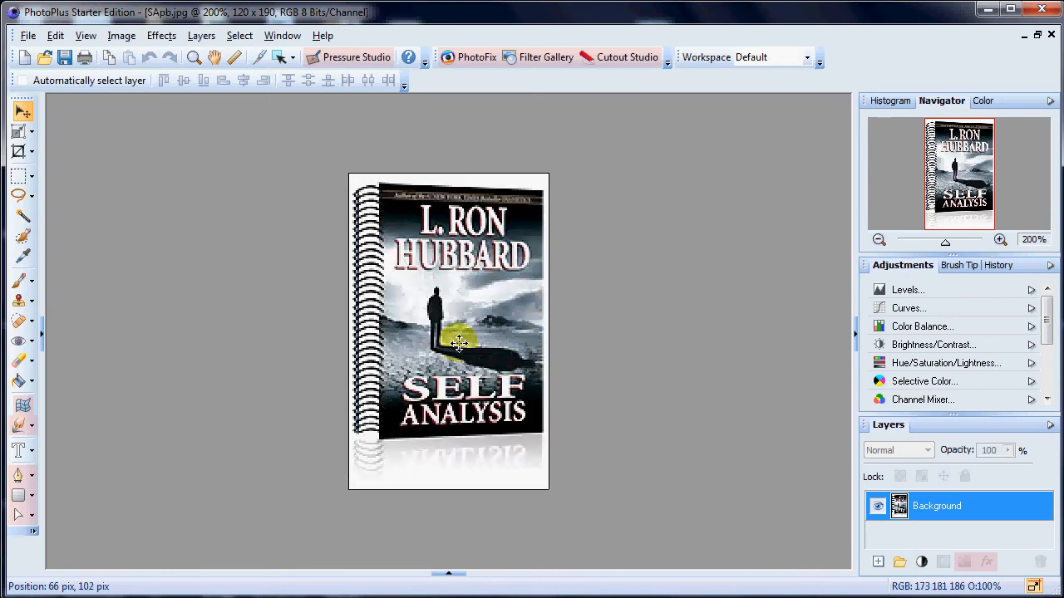
scroll(459, 343, up, 1)
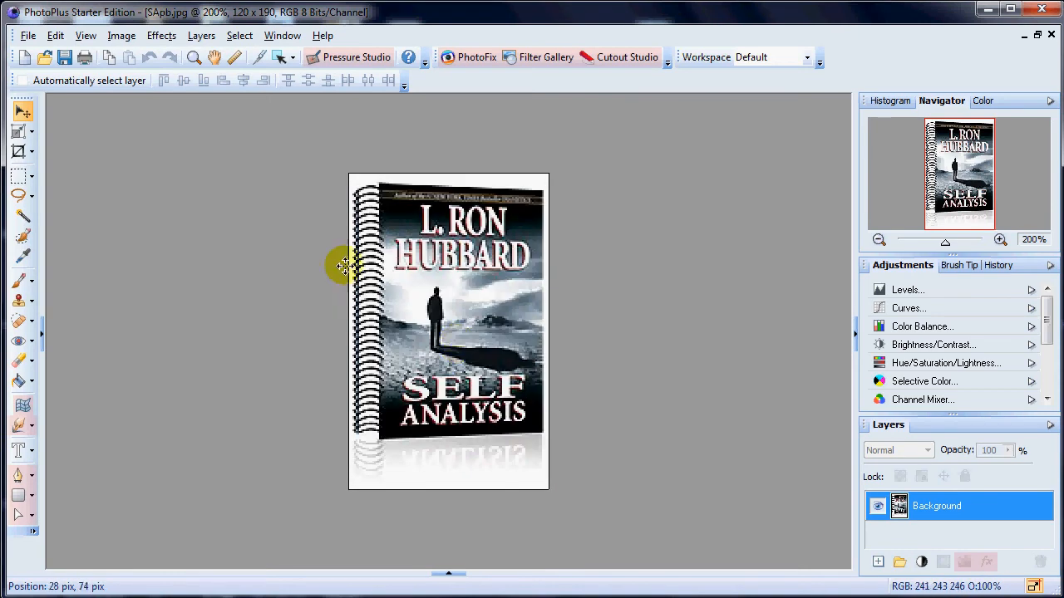
click(123, 36)
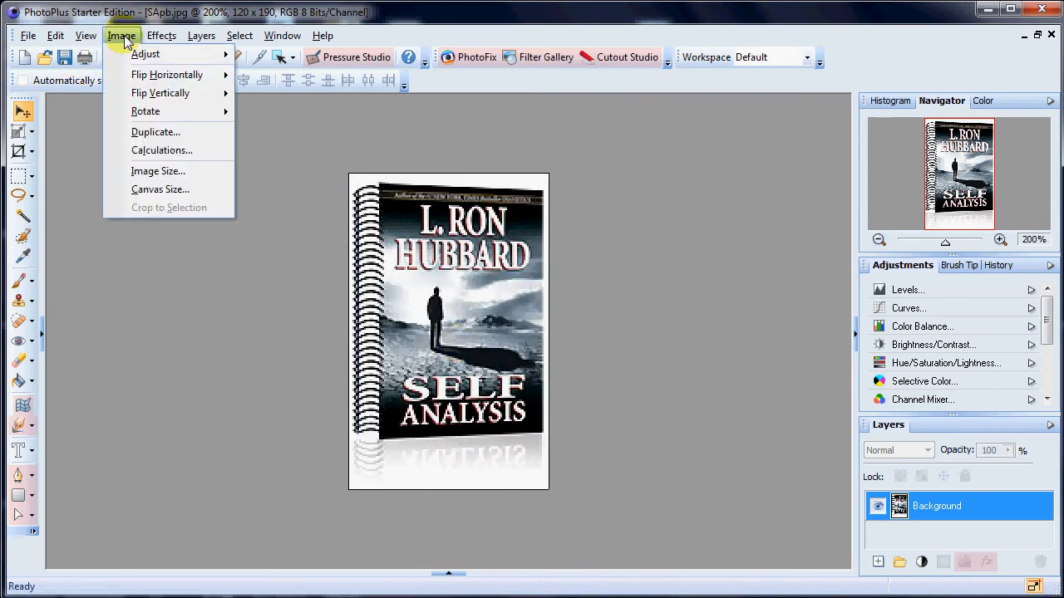
click(152, 170)
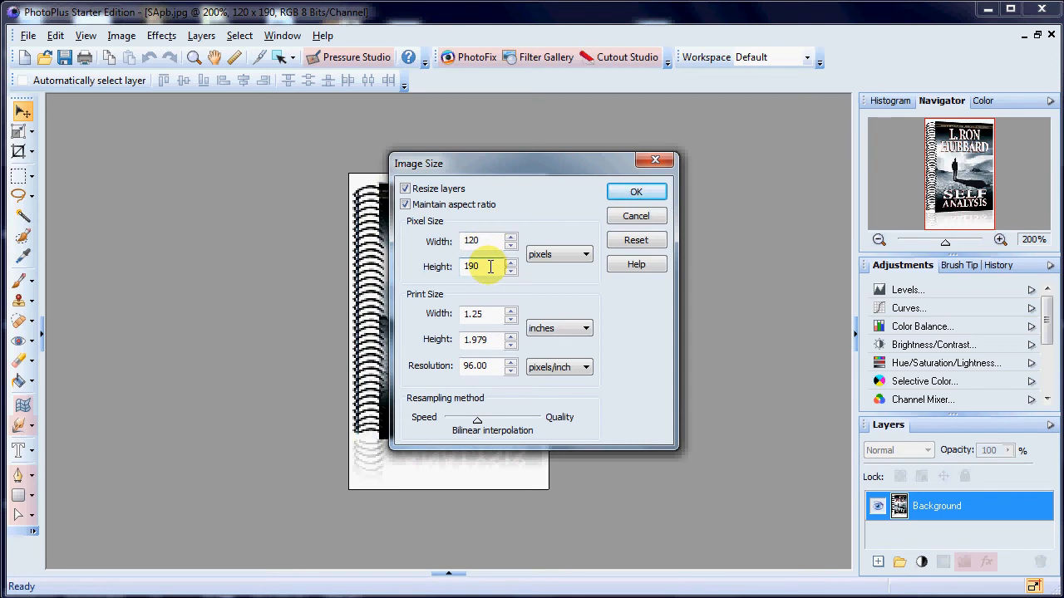
click(638, 217)
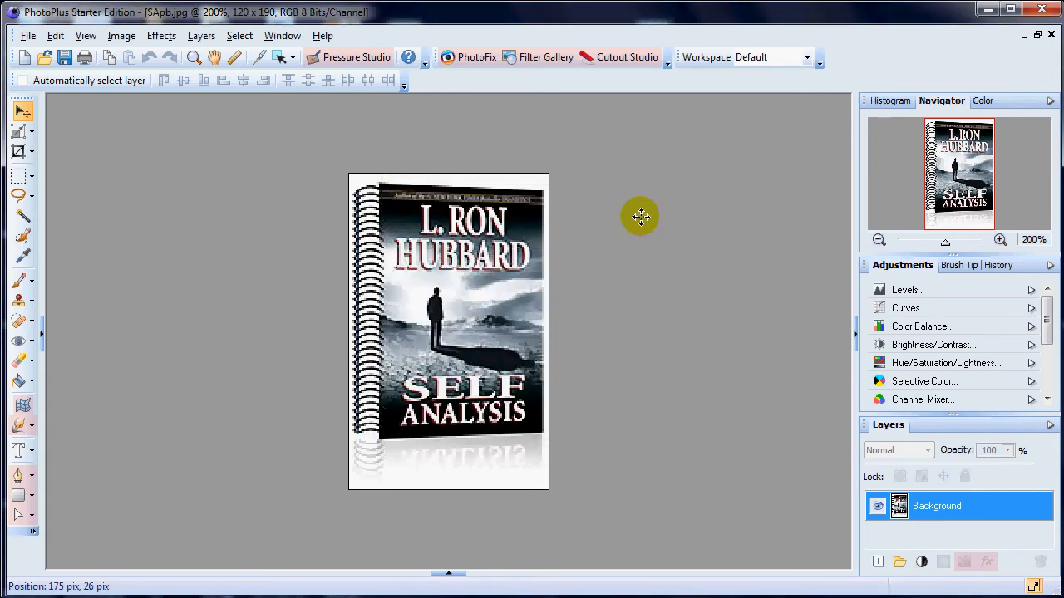
Crop the book image to about 120 x 163 pixels, cutting off the reflection below the cover
click(19, 152)
drag(332, 158, 548, 445)
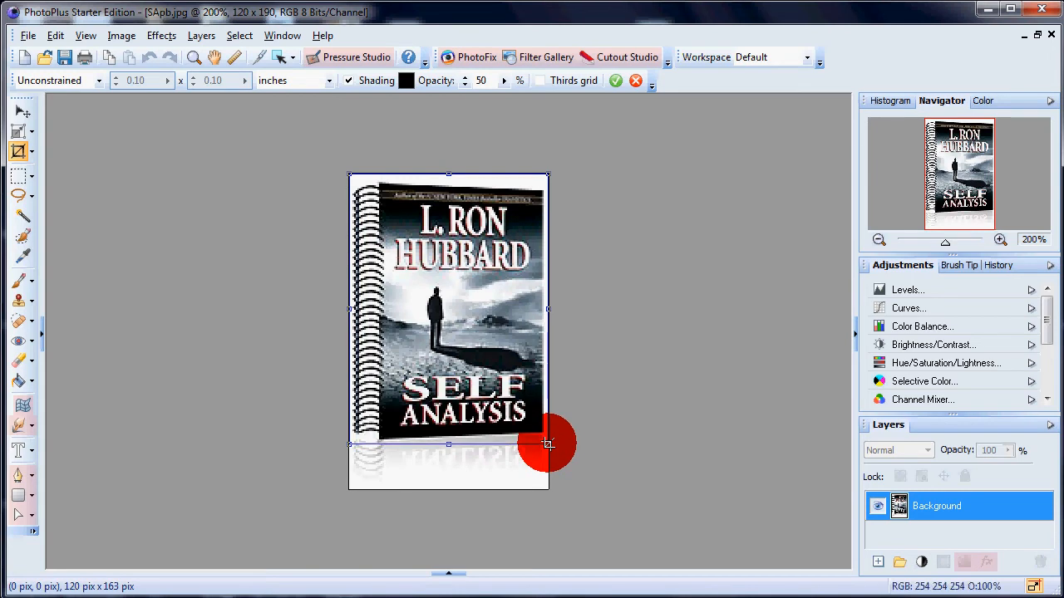
drag(548, 445, 548, 445)
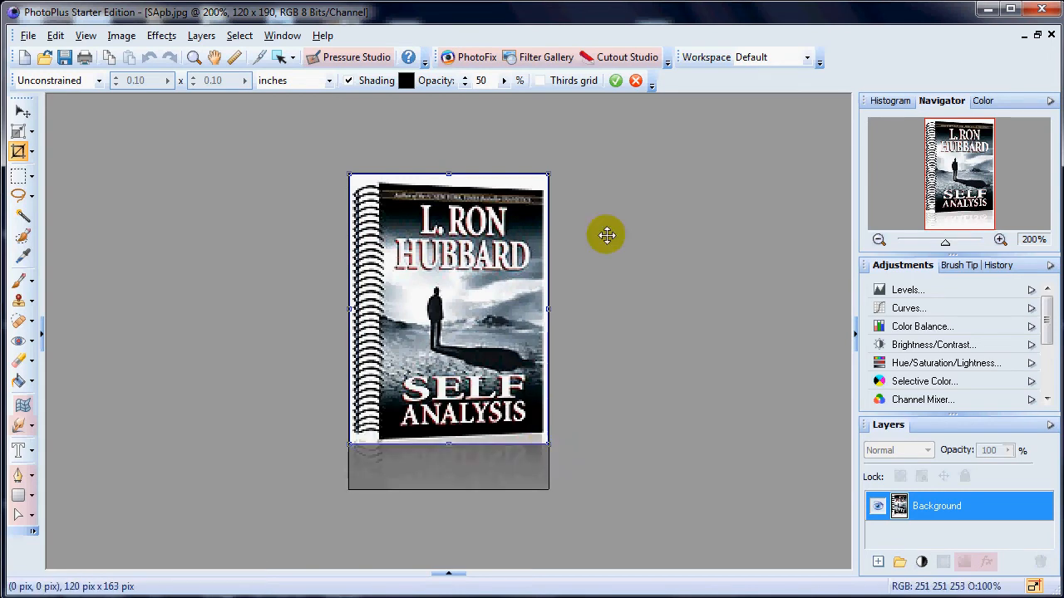
click(616, 83)
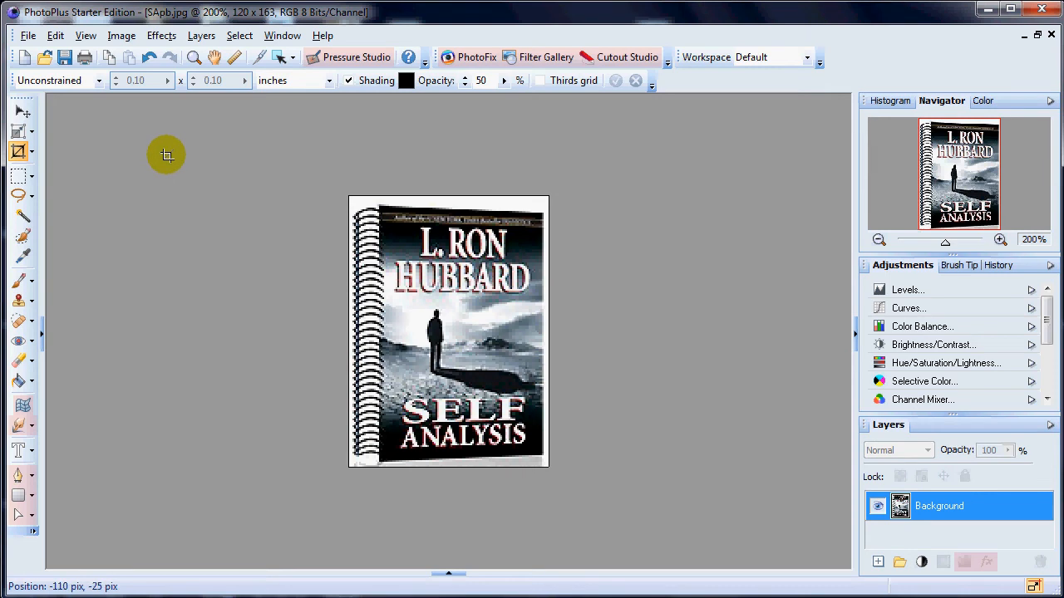
Resize the cropped book image to a height of 150 pixels, maintaining the aspect ratio
click(119, 37)
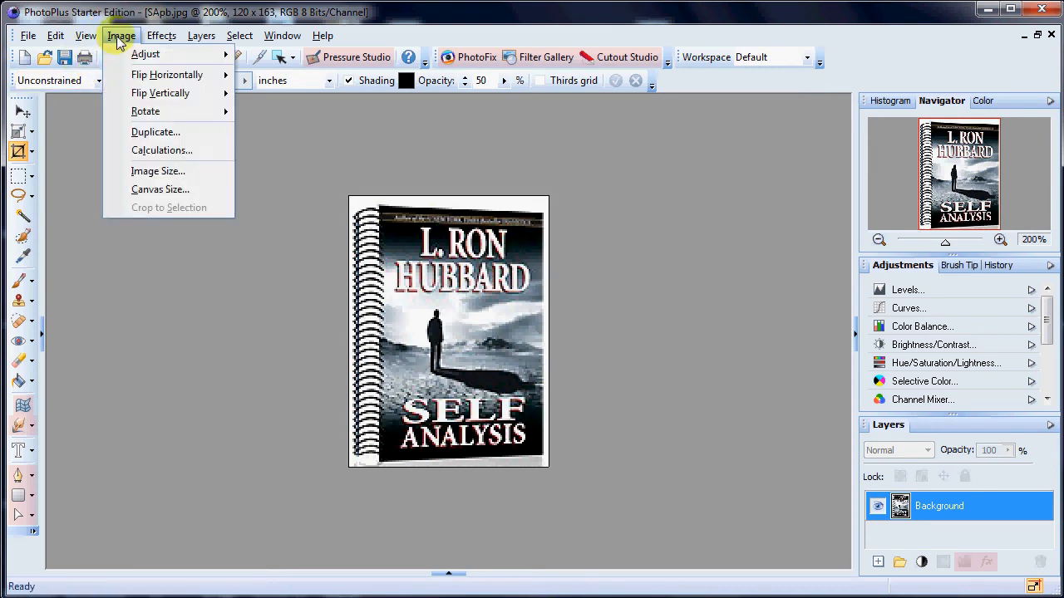
click(154, 171)
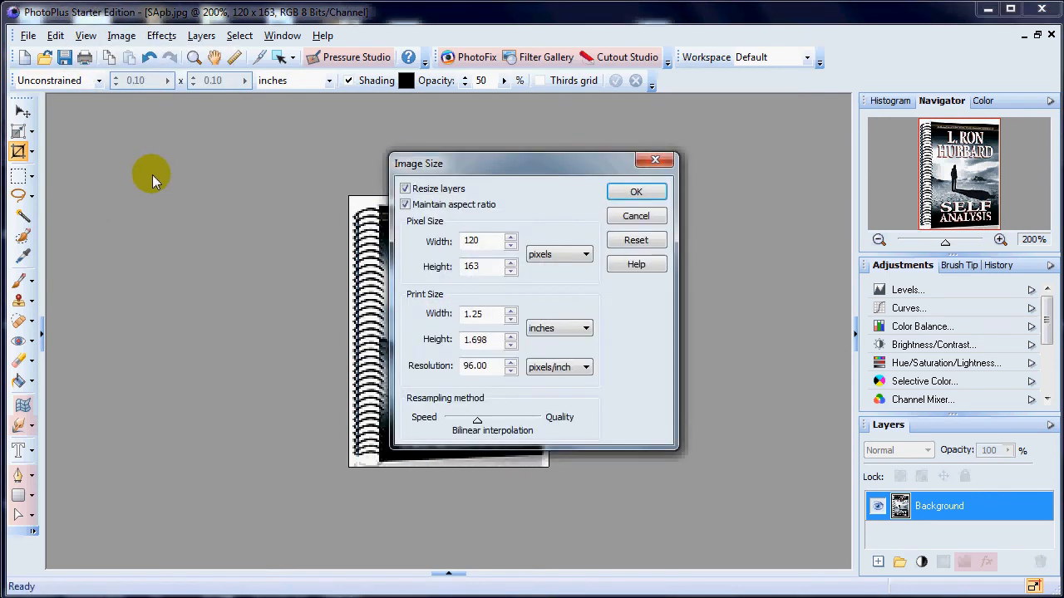
drag(488, 266, 455, 273)
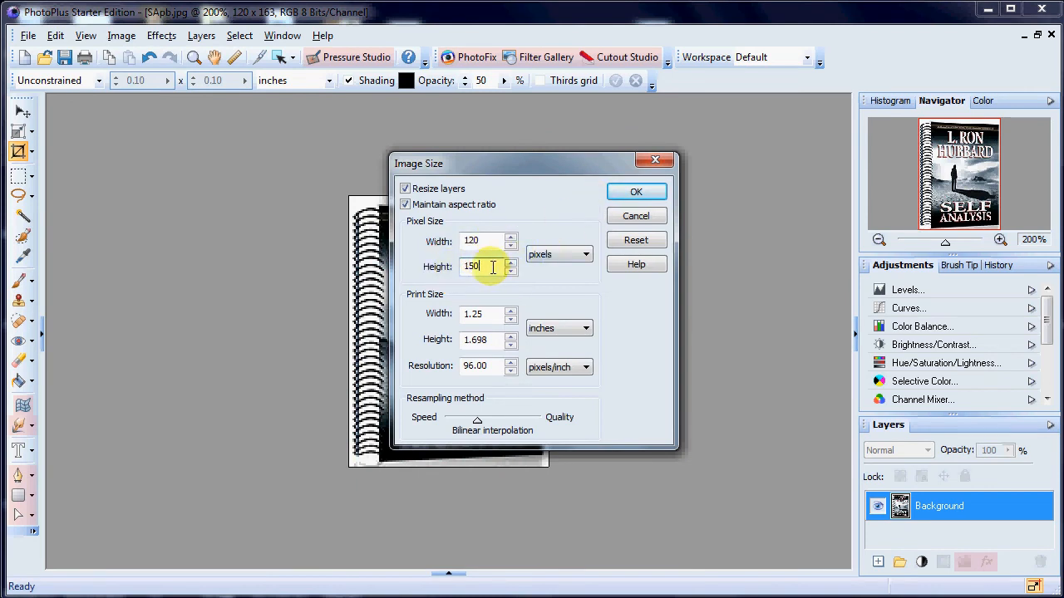
click(635, 193)
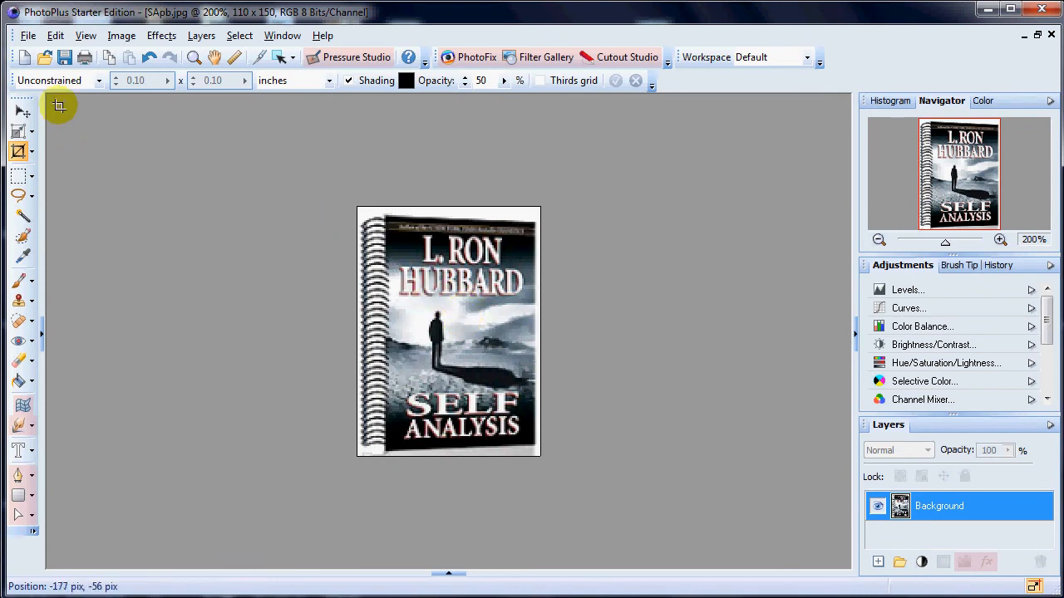
Create a new custom image 600 pixels wide and 150 pixels high with a white background
click(29, 37)
click(64, 55)
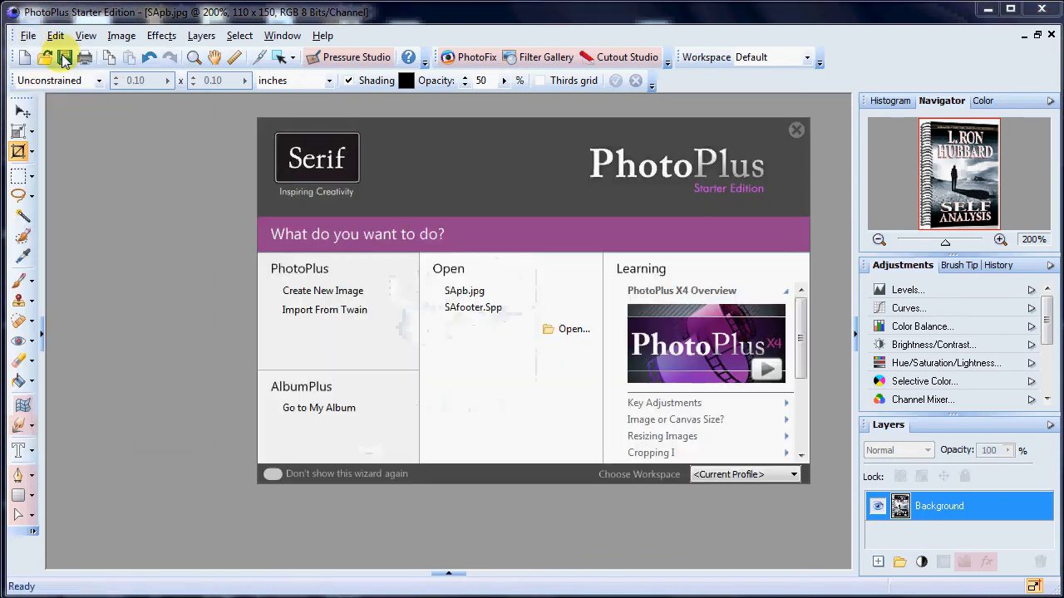
click(353, 297)
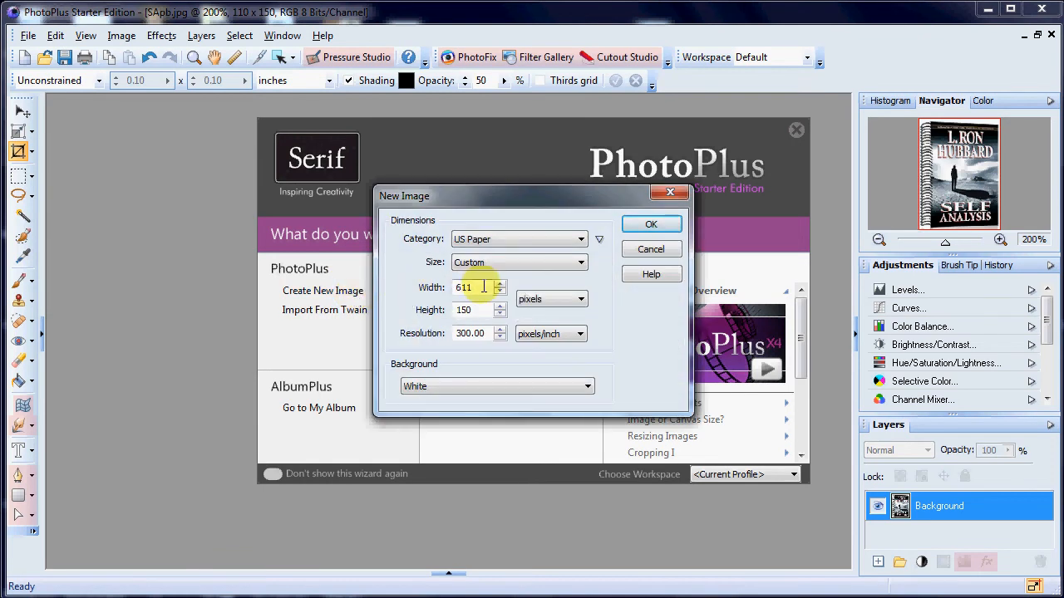
drag(484, 286, 446, 285)
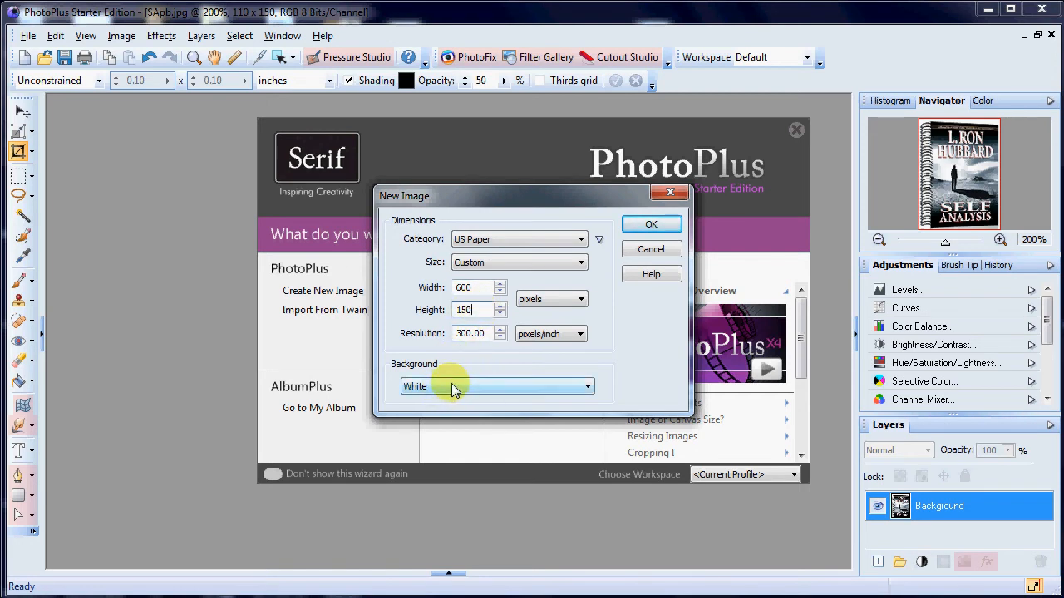
click(651, 226)
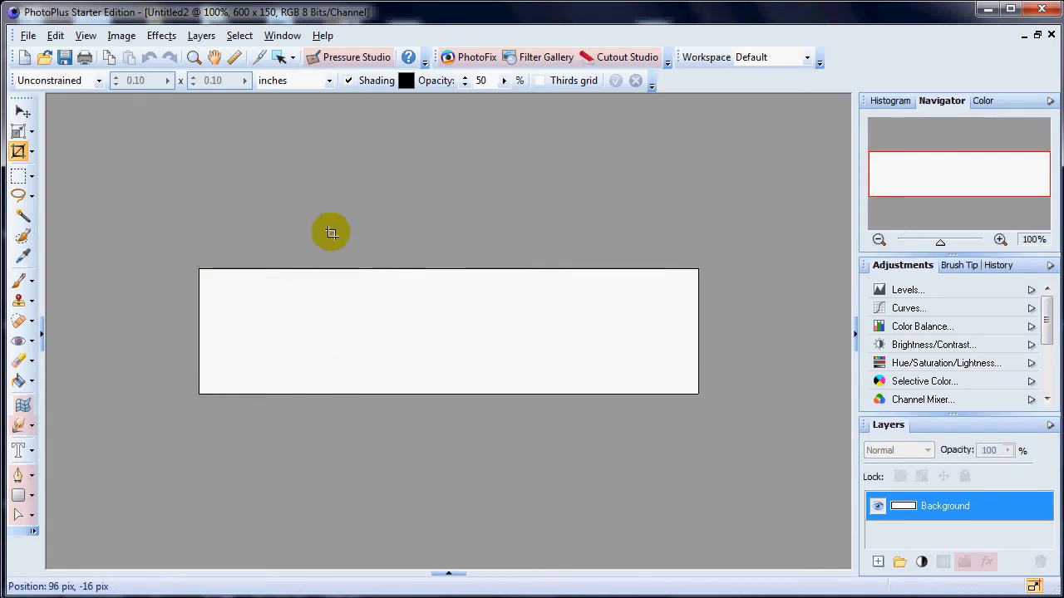
Switch to the SApb.jpg image, select all of it and copy it
click(281, 36)
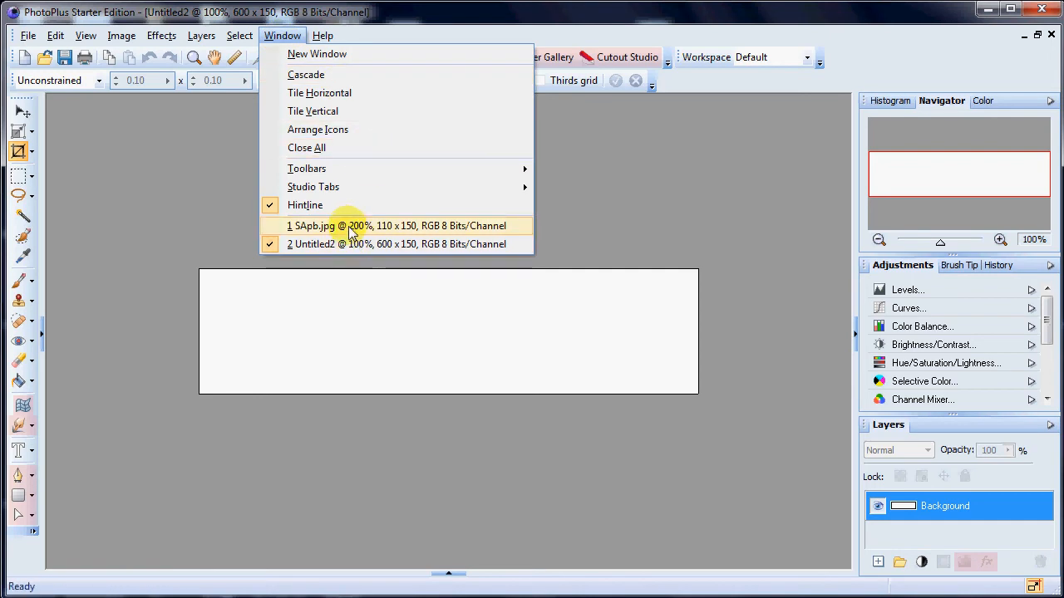
click(375, 228)
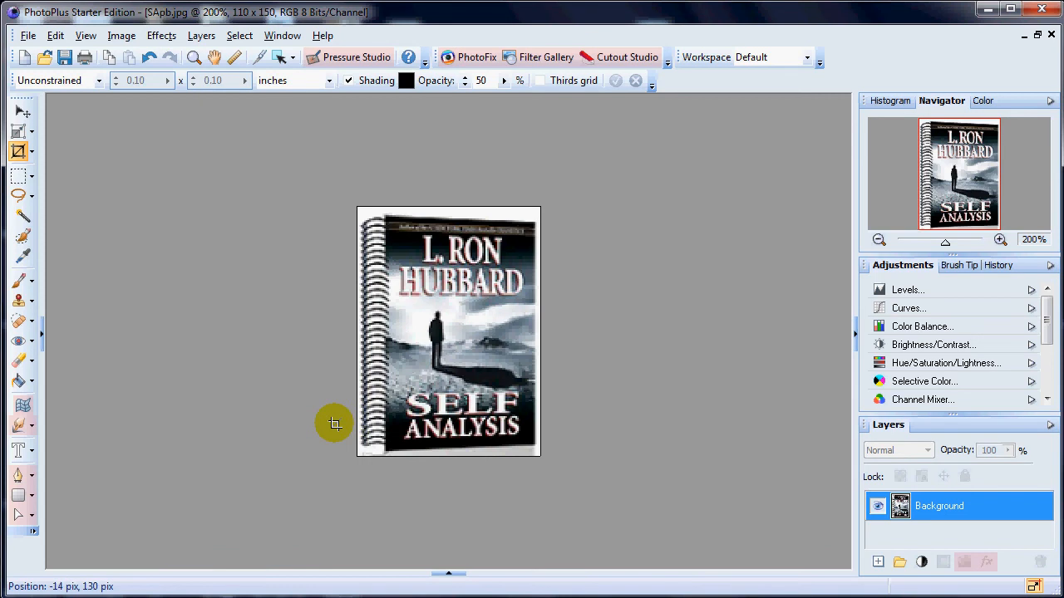
click(239, 35)
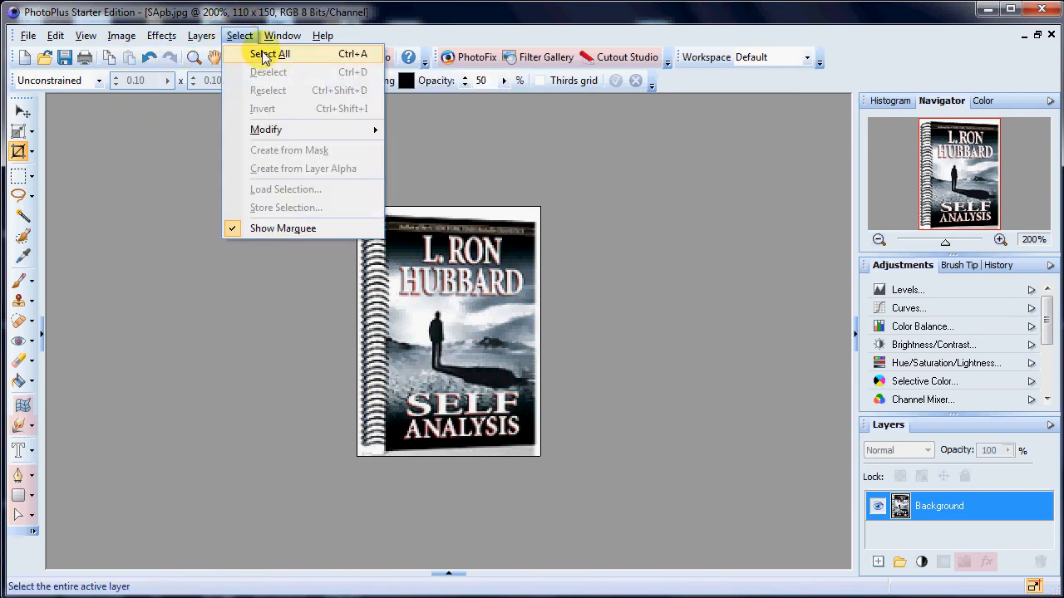
click(264, 55)
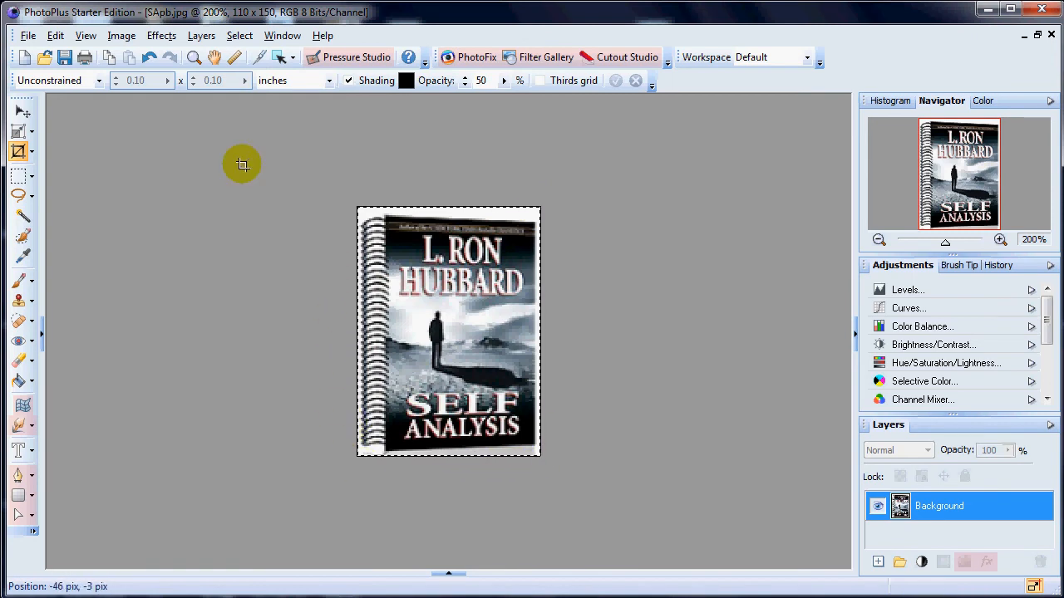
click(55, 35)
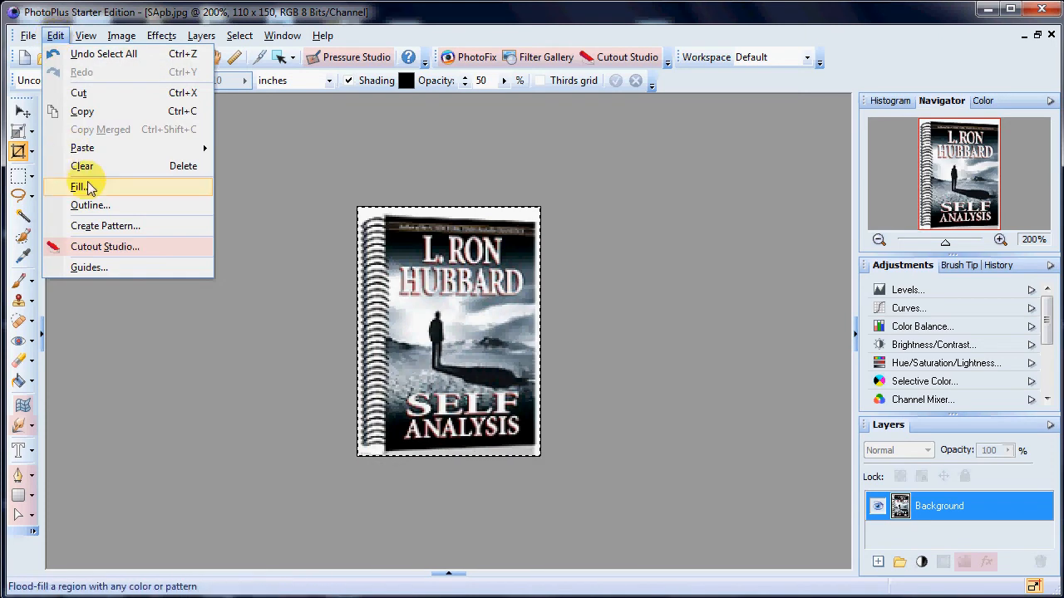
click(88, 111)
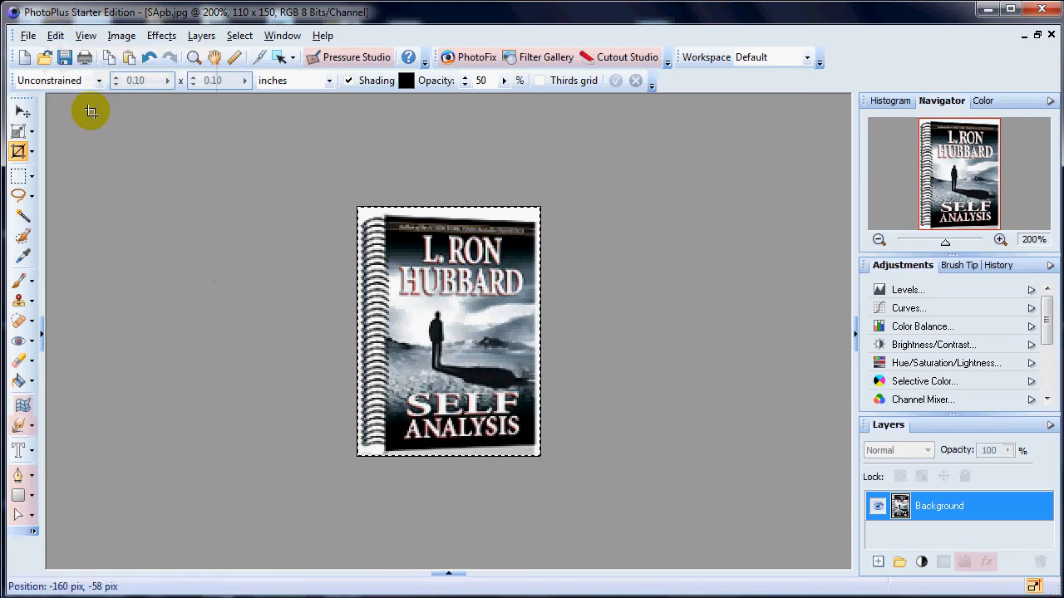
Paste the copied book cover into the blank 600 x 150 image as a new layer, positioned at the banner's left end
click(283, 36)
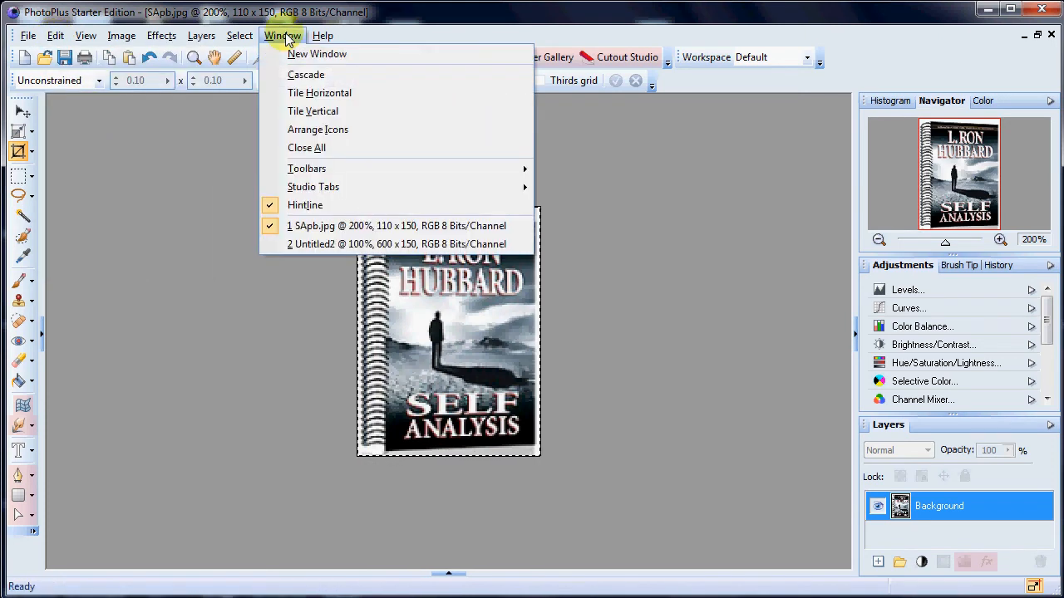
click(318, 244)
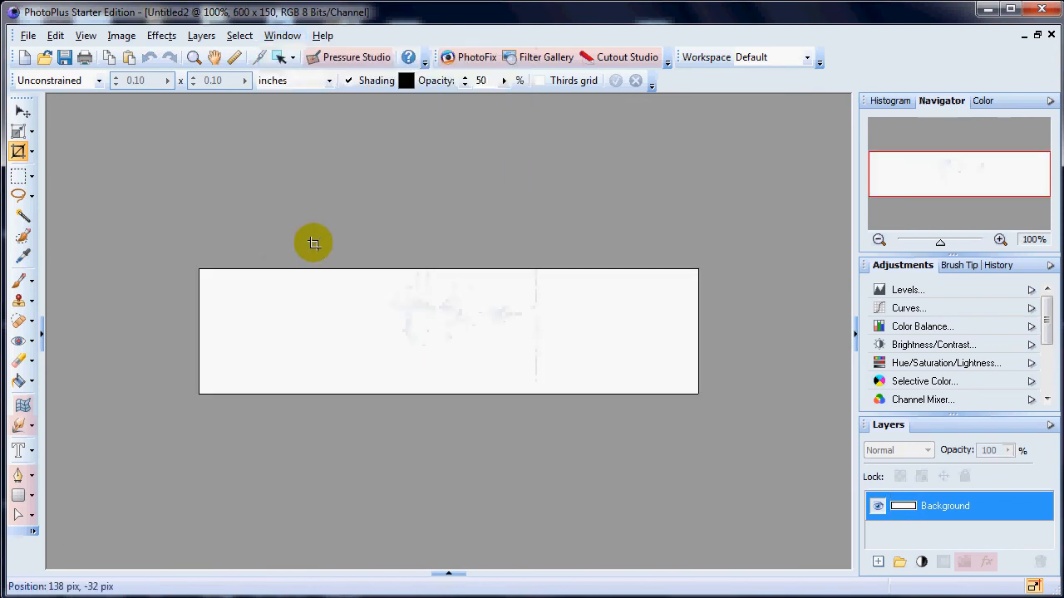
click(57, 37)
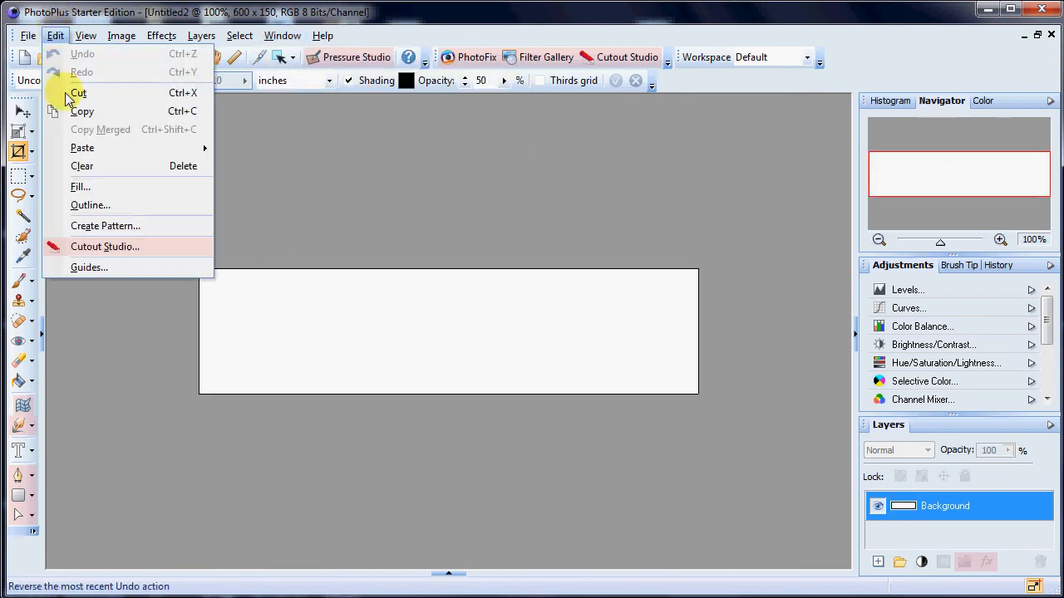
mouse_move(83, 151)
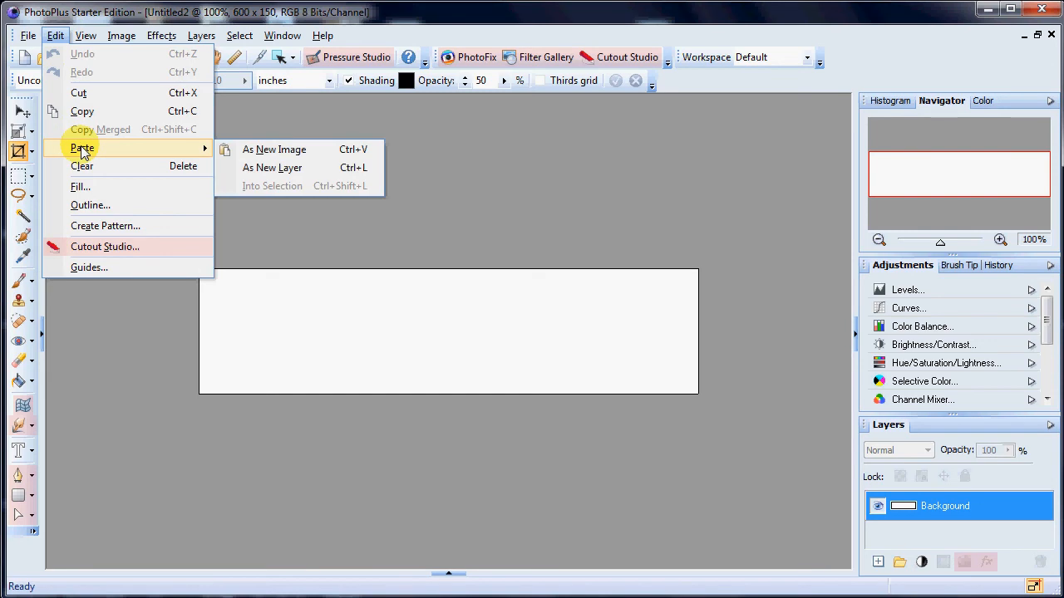
click(284, 169)
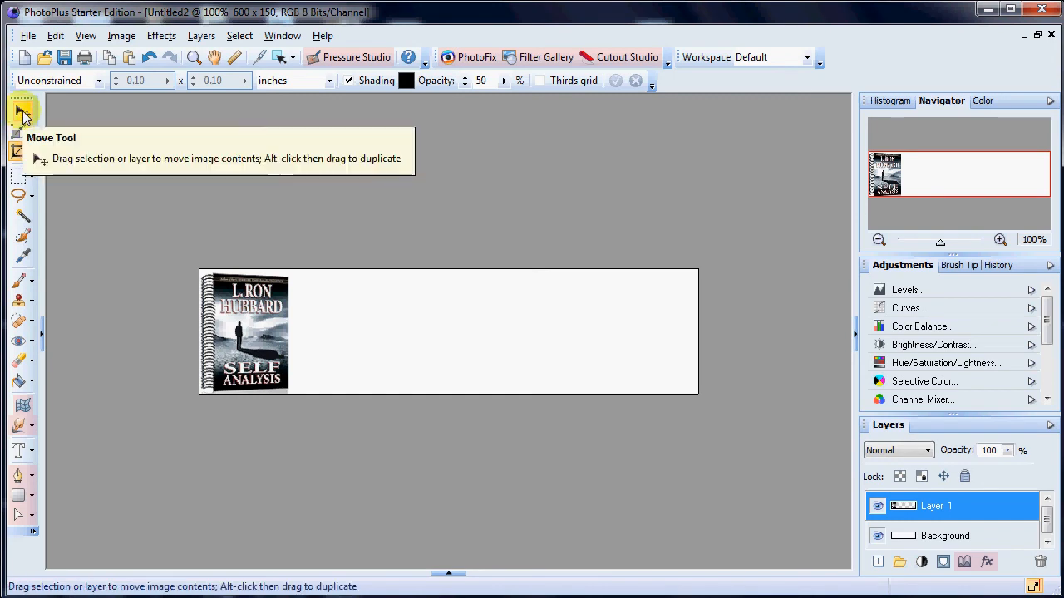
click(22, 113)
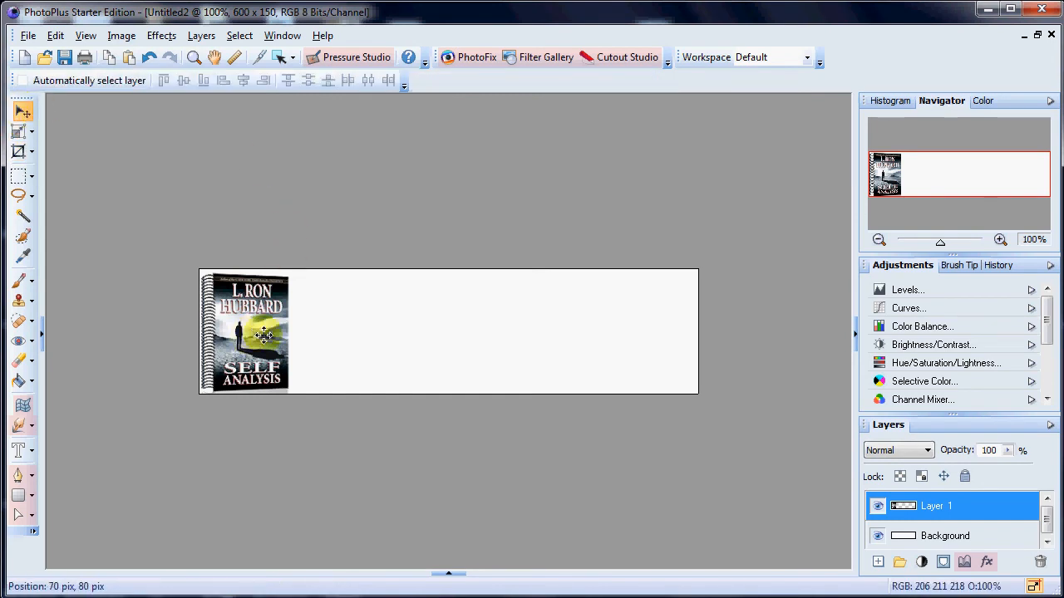
mouse_move(258, 335)
mouse_down()
mouse_move(305, 316)
mouse_move(229, 333)
mouse_move(353, 330)
mouse_move(253, 333)
mouse_up()
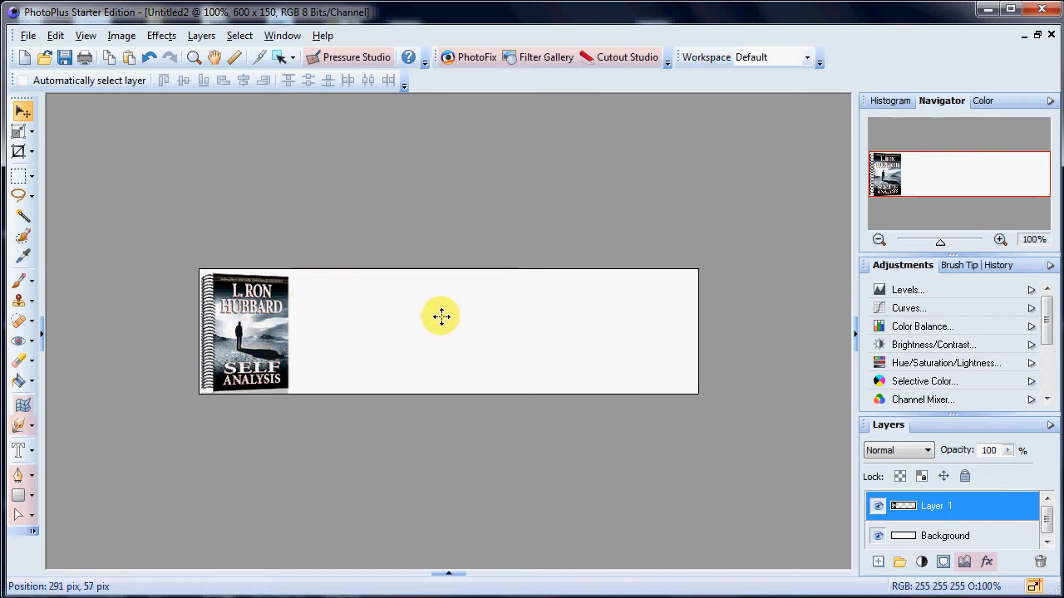
Start a text layer to the right of the book cover, using Rockwell Extra Bold at 300 pt
click(32, 451)
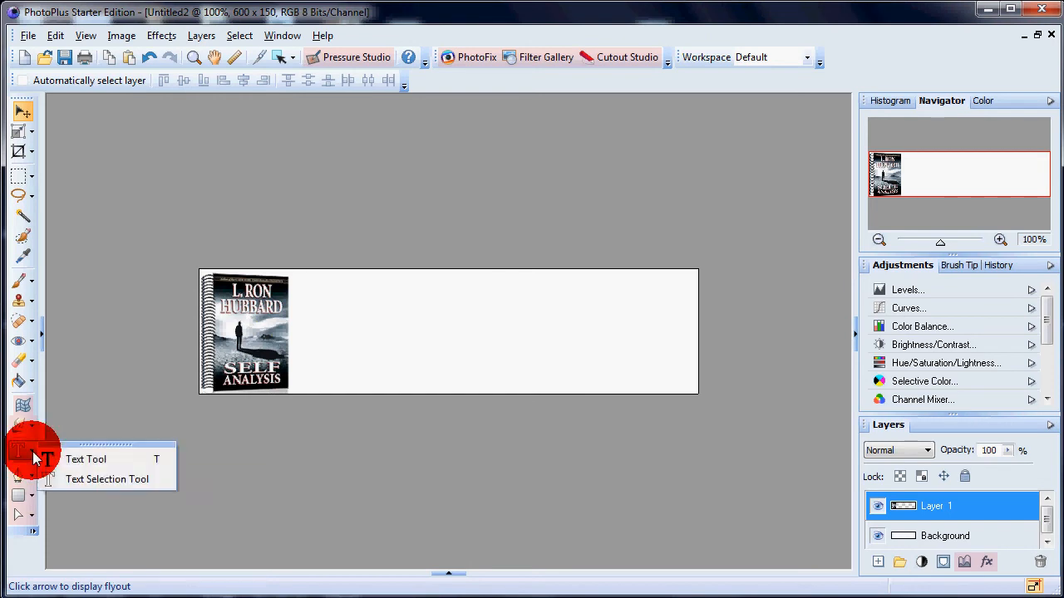
click(89, 459)
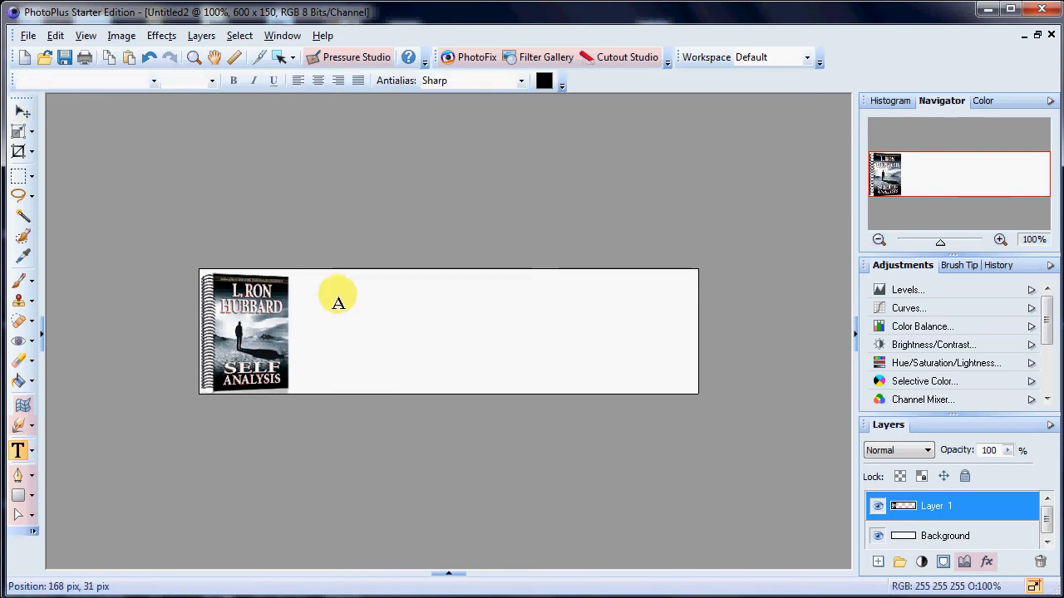
click(318, 295)
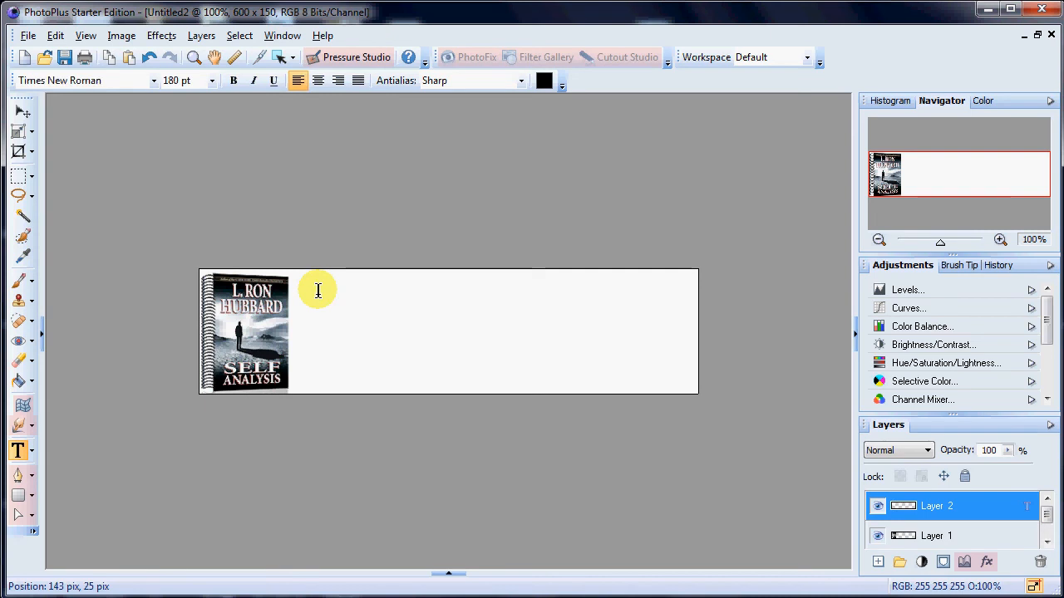
click(154, 82)
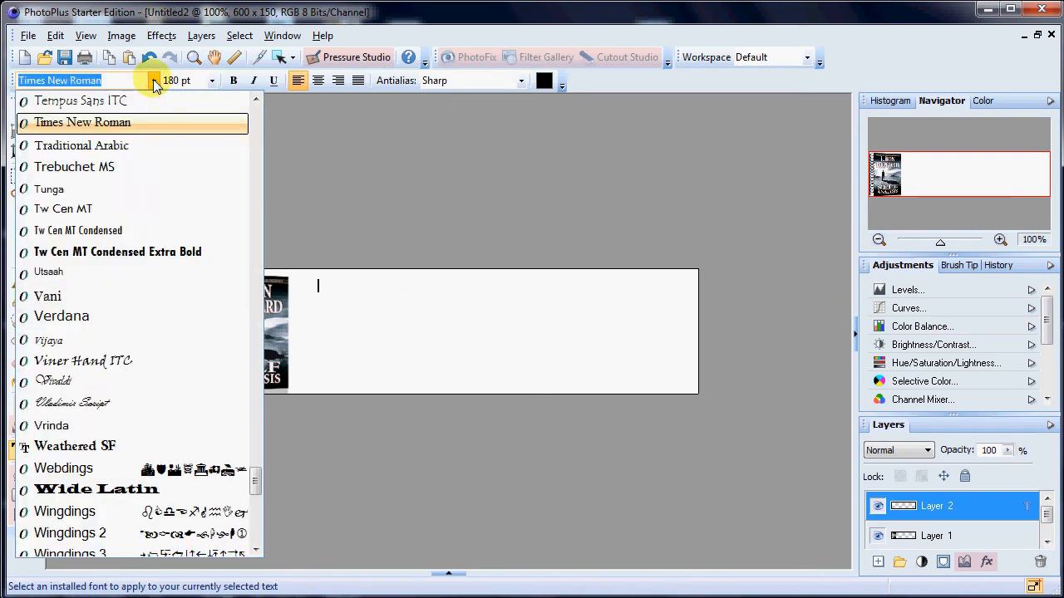
text(Rockwell)
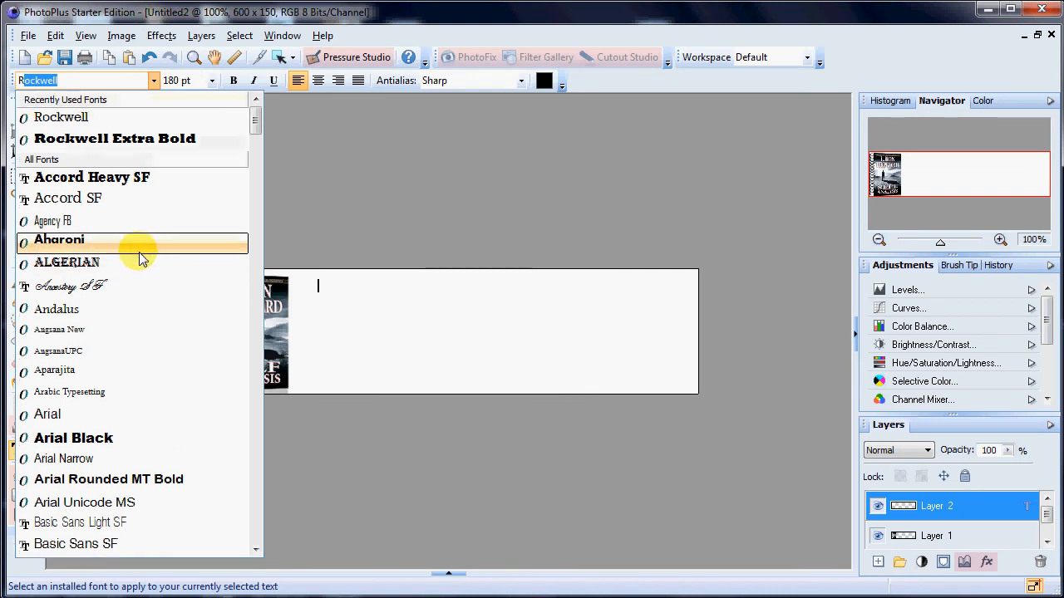
click(115, 139)
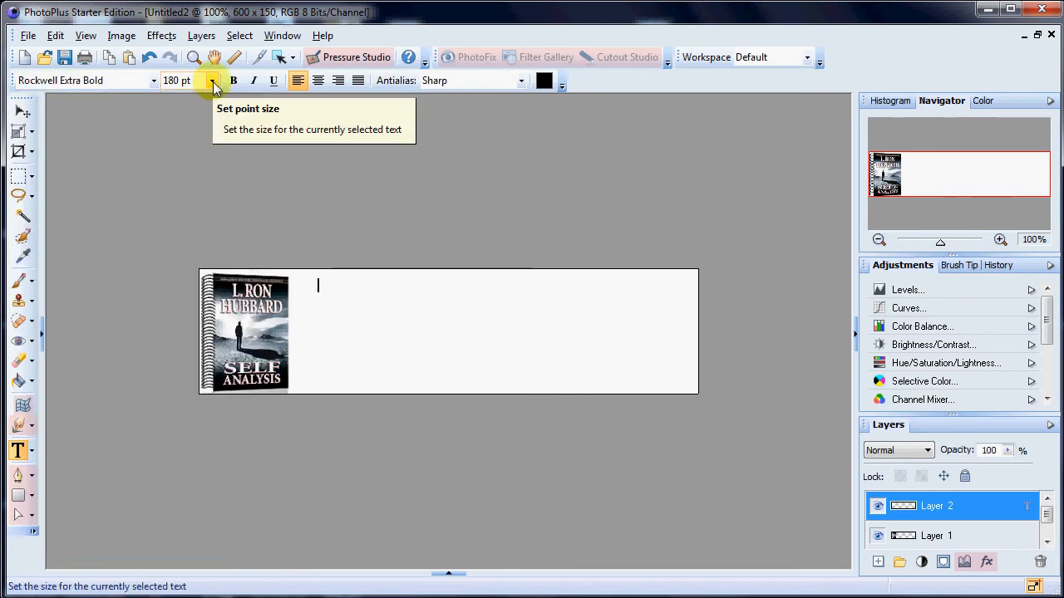
click(200, 80)
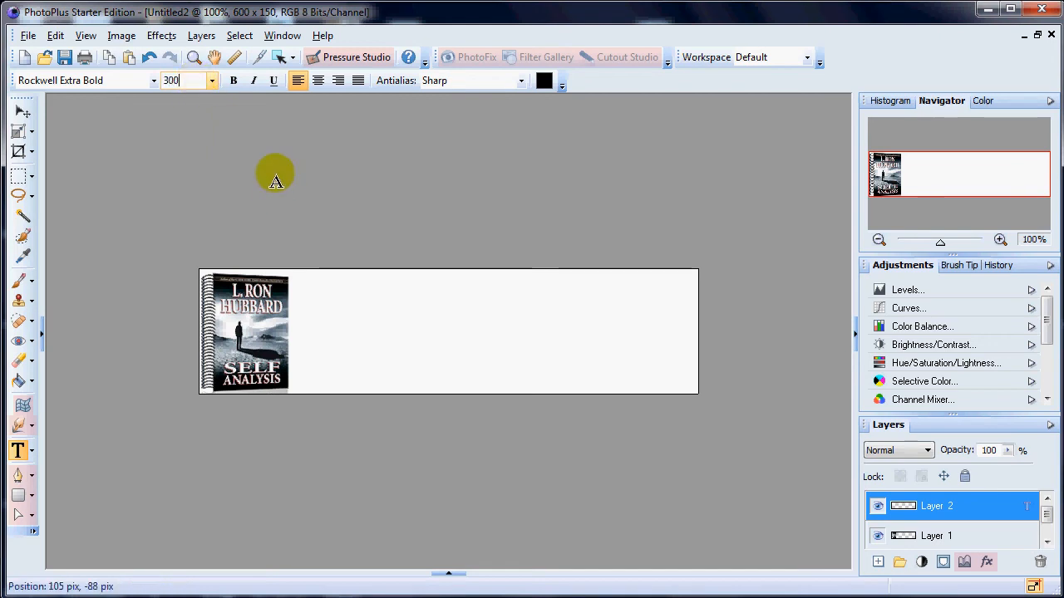
text(300)
key(Return)
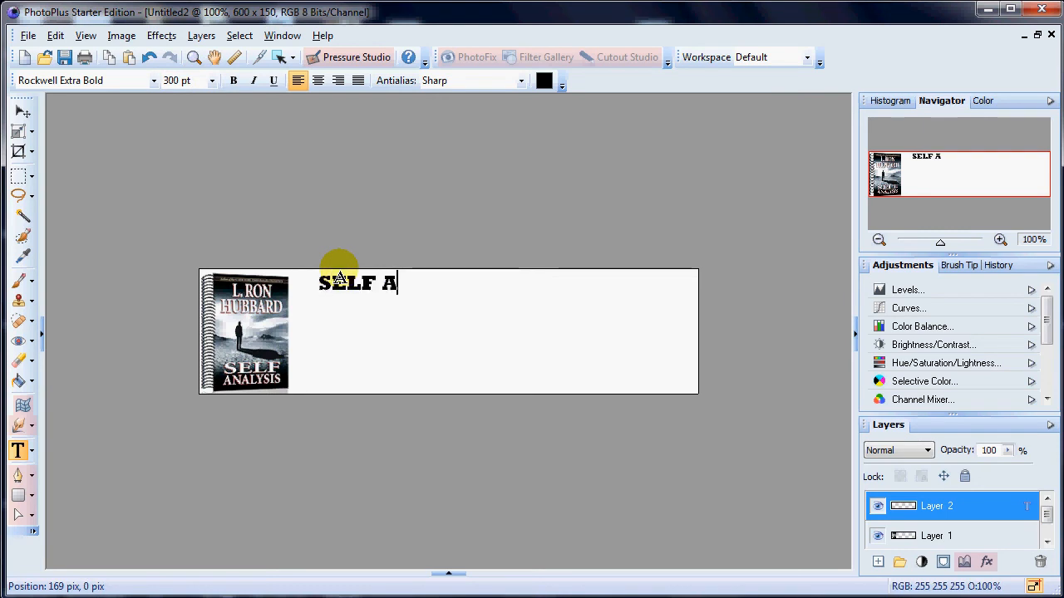
Enter the title "SELF ANALYSIS" and move it slightly closer to the book cover and lower on the banner
text(AL)
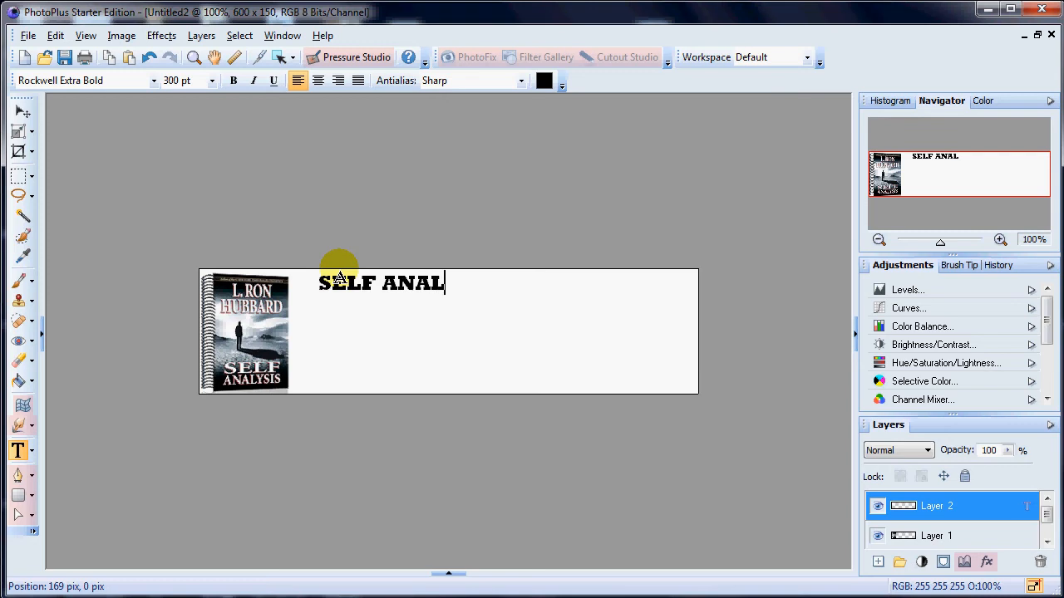
text(YSIS)
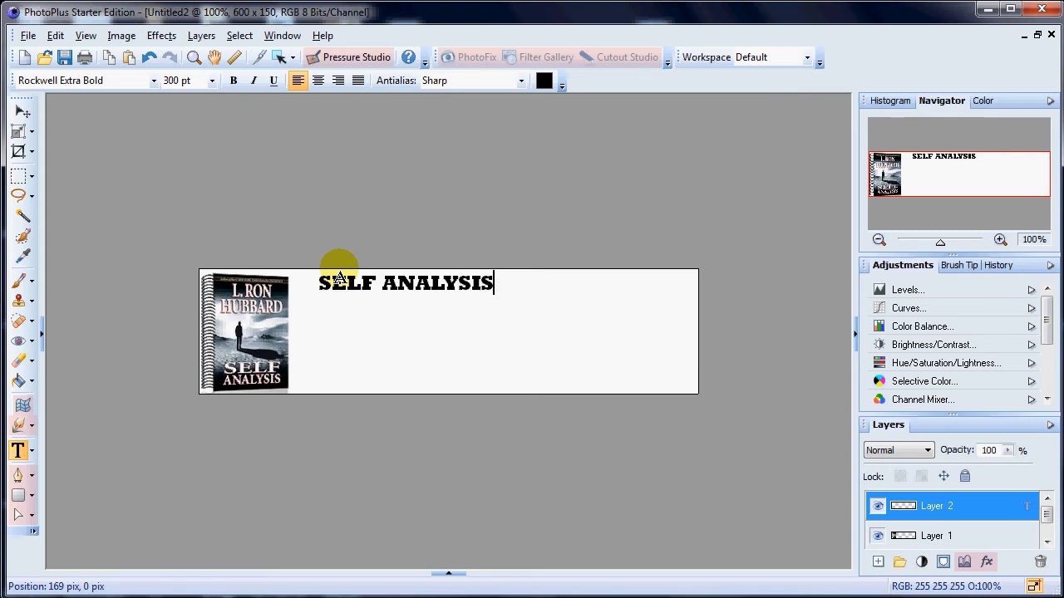
click(23, 113)
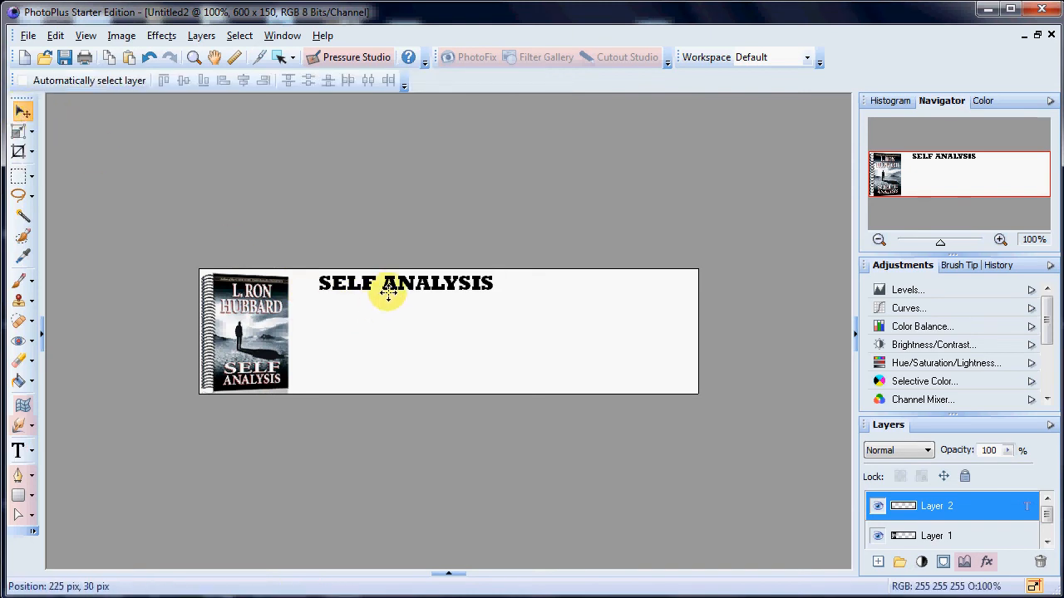
mouse_move(387, 287)
mouse_down()
mouse_move(404, 318)
mouse_move(362, 299)
mouse_move(390, 295)
mouse_move(375, 292)
mouse_up()
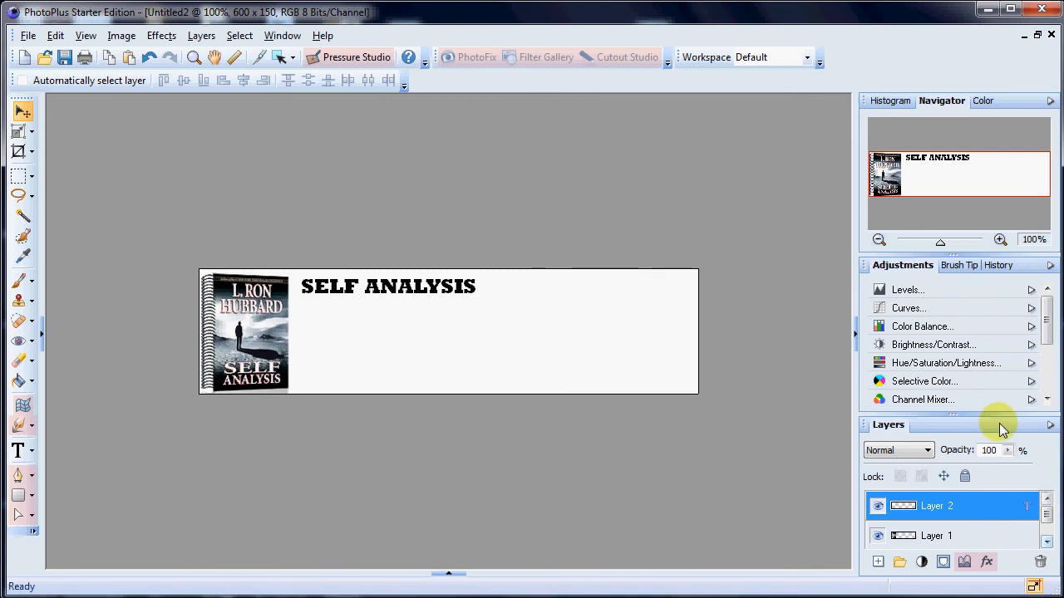
Make room to review the layer list, then hide the title's text layer and show it again
drag(993, 416, 986, 344)
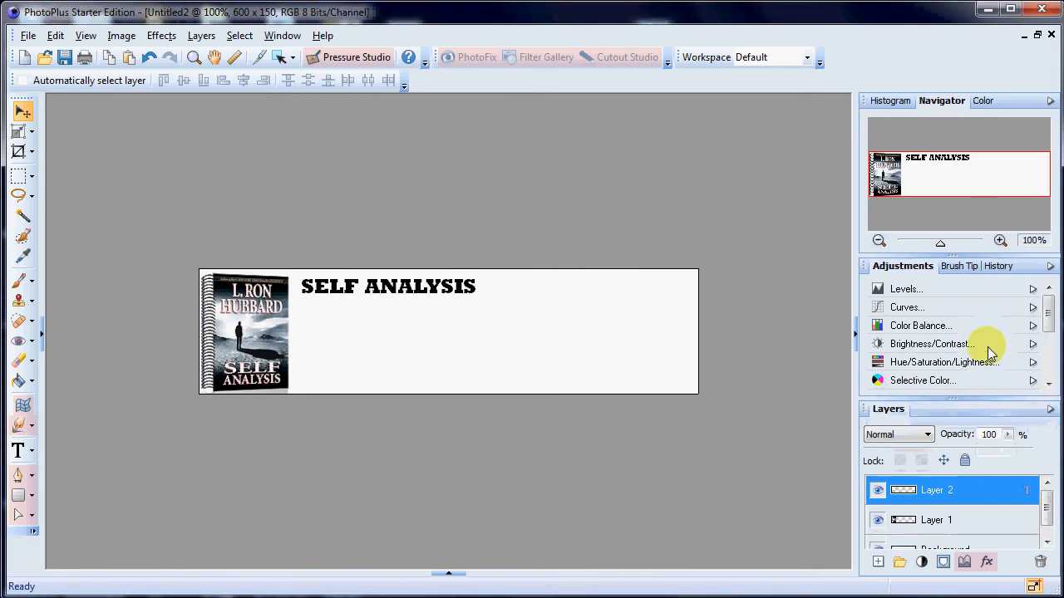
drag(1045, 519, 1043, 532)
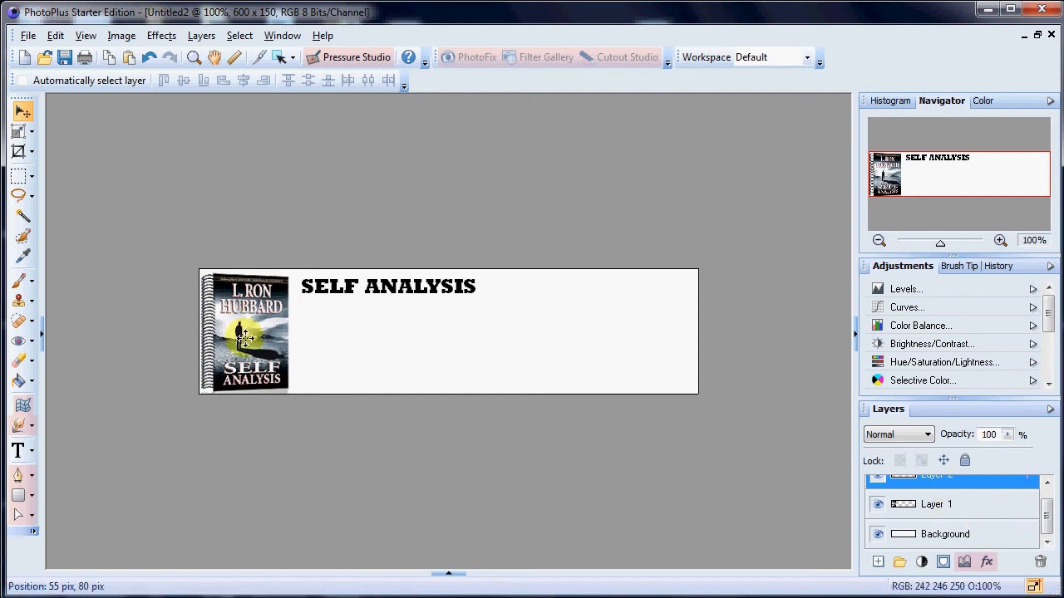
click(1047, 482)
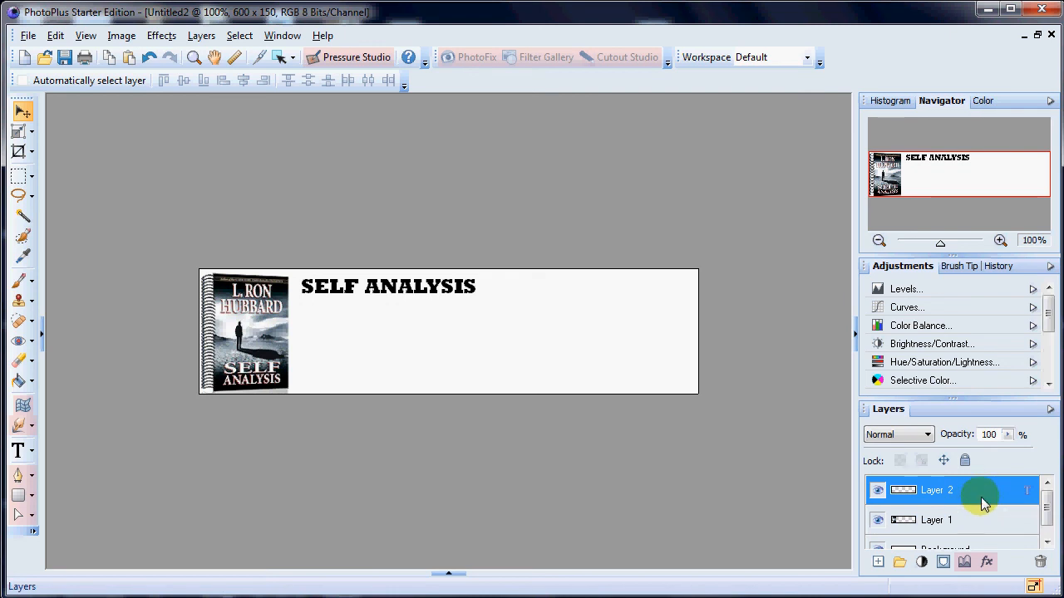
click(878, 491)
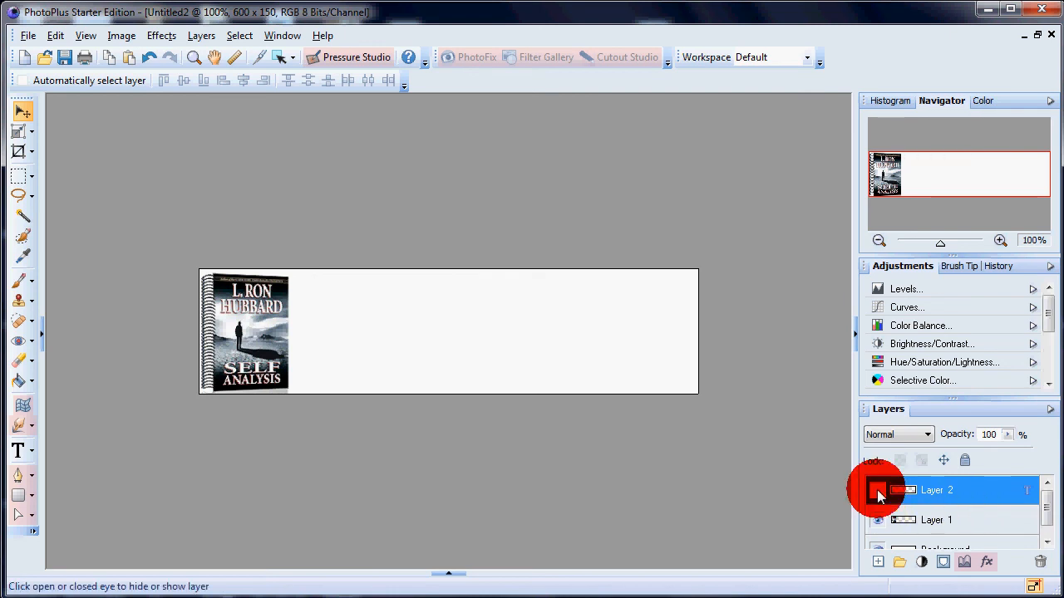
click(877, 492)
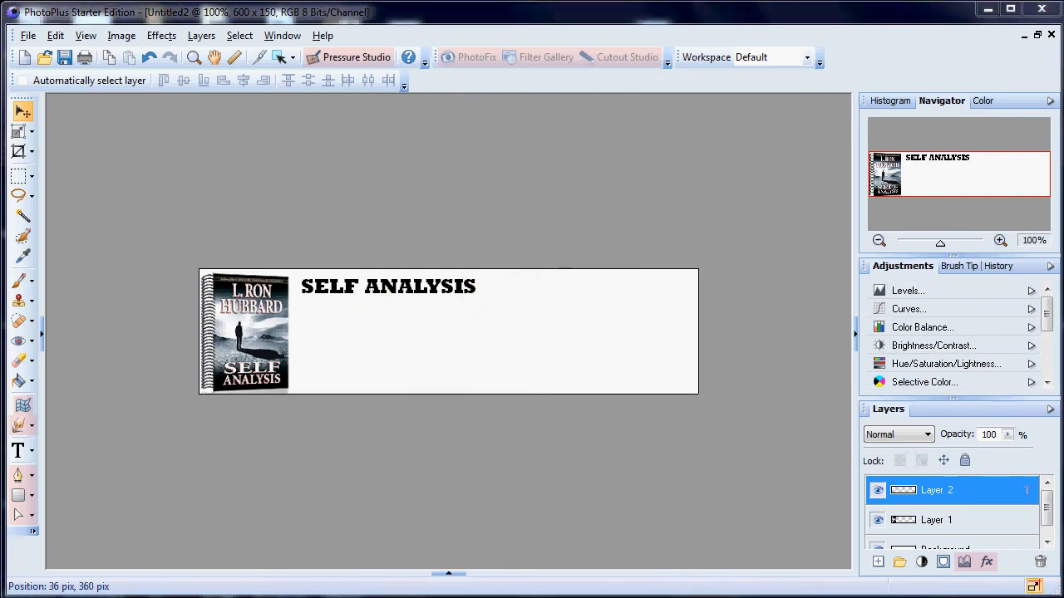
Start a second text layer beneath the title, using the Rockwell font at 200.25 pt
click(18, 453)
click(309, 316)
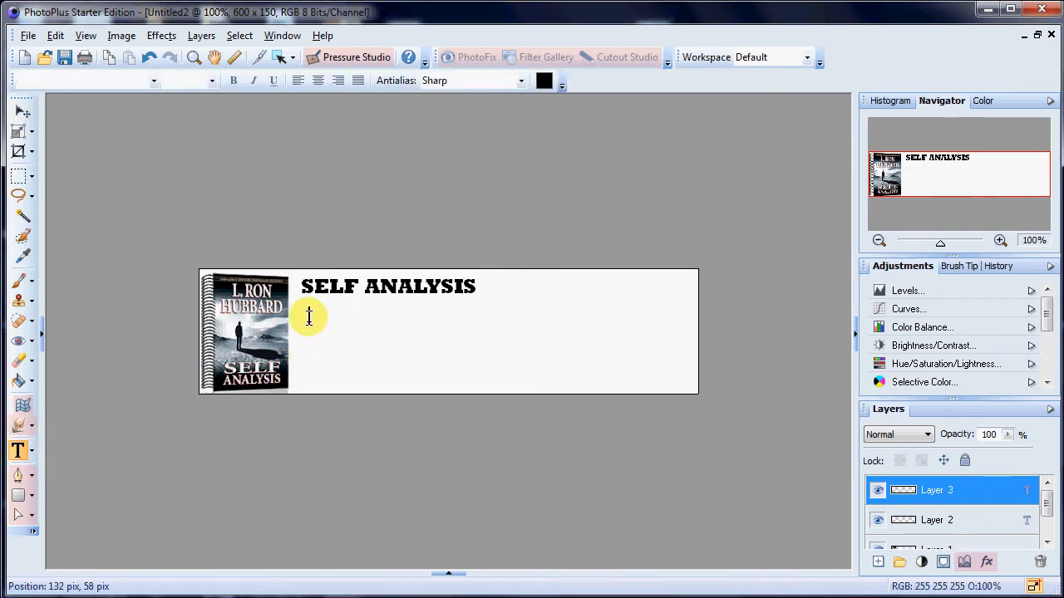
click(154, 79)
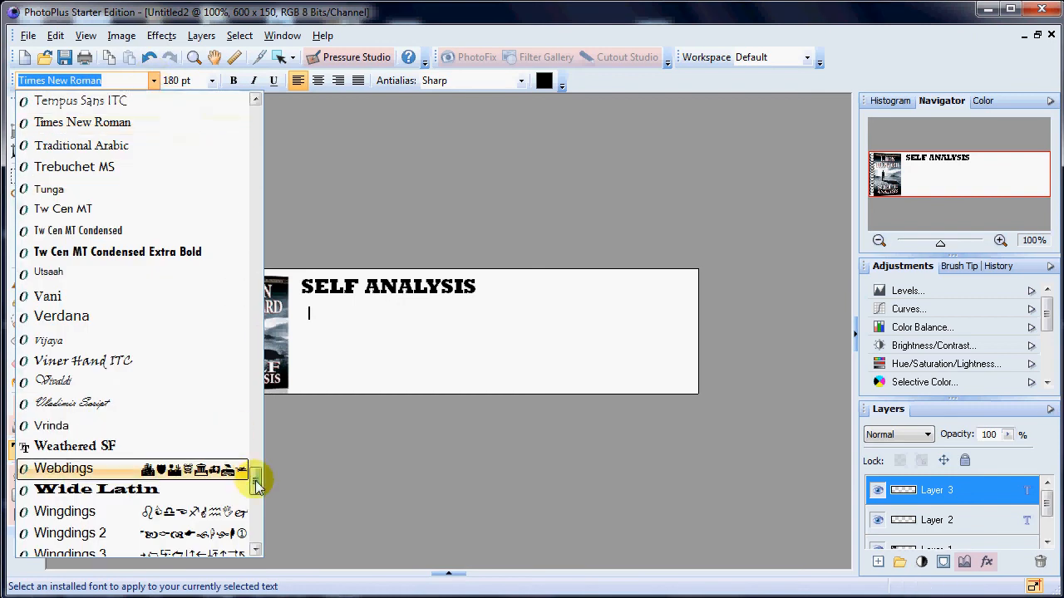
drag(255, 479, 265, 106)
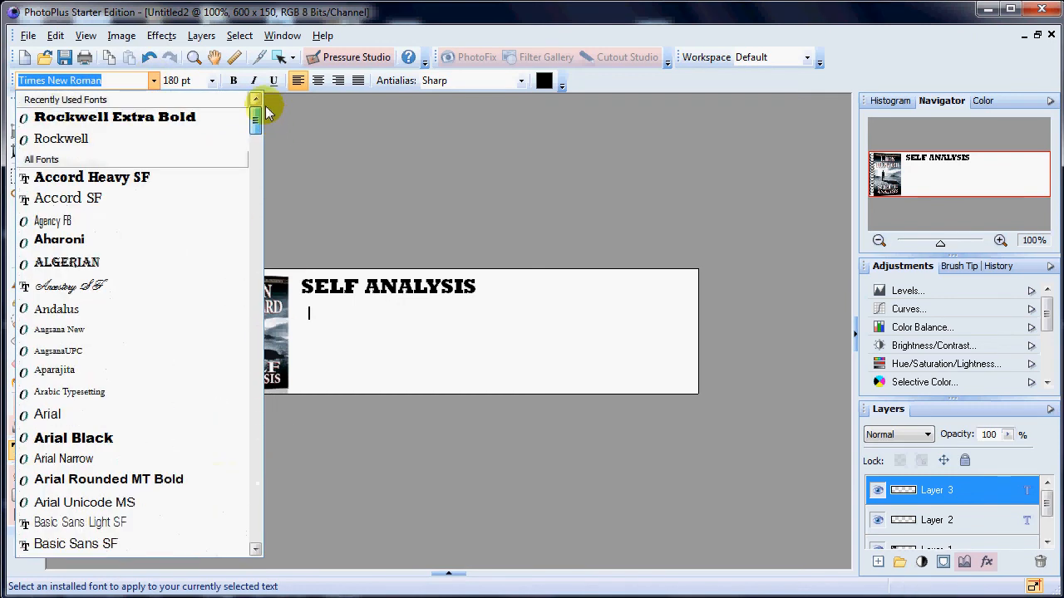
click(73, 138)
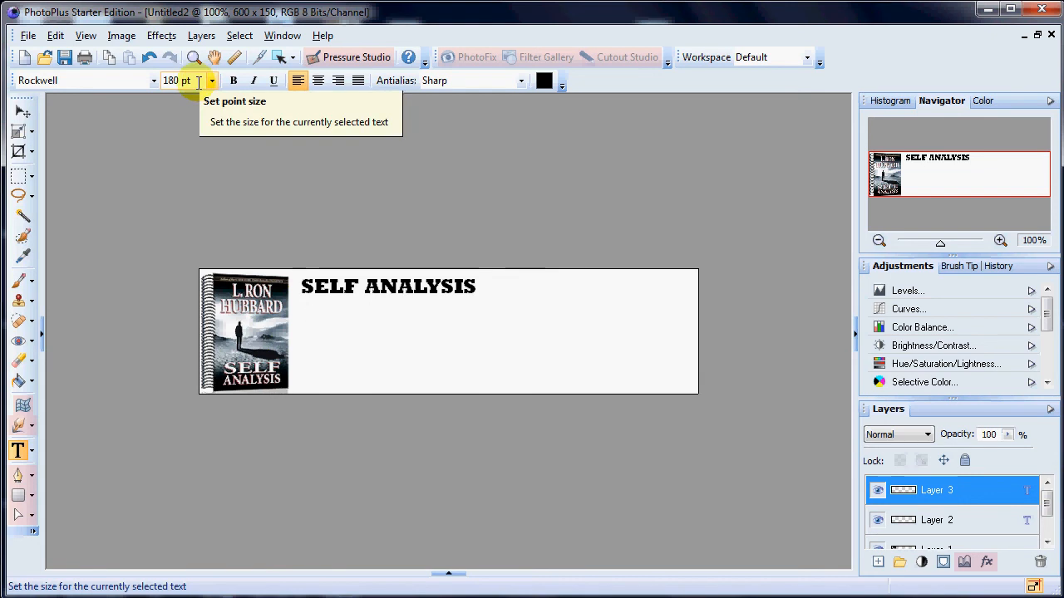
click(163, 80)
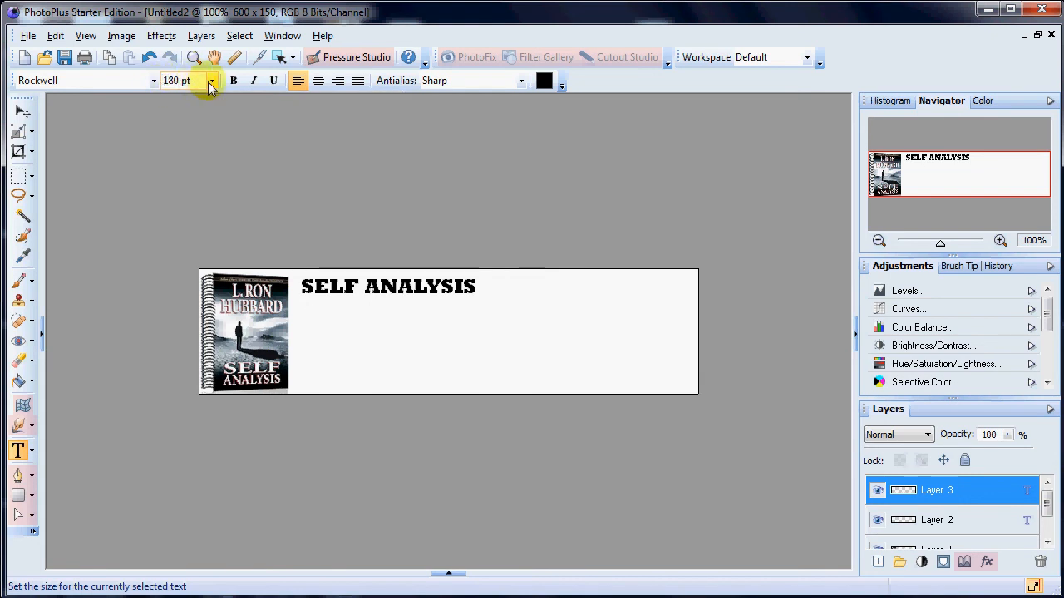
drag(200, 80, 162, 80)
key(BackSpace)
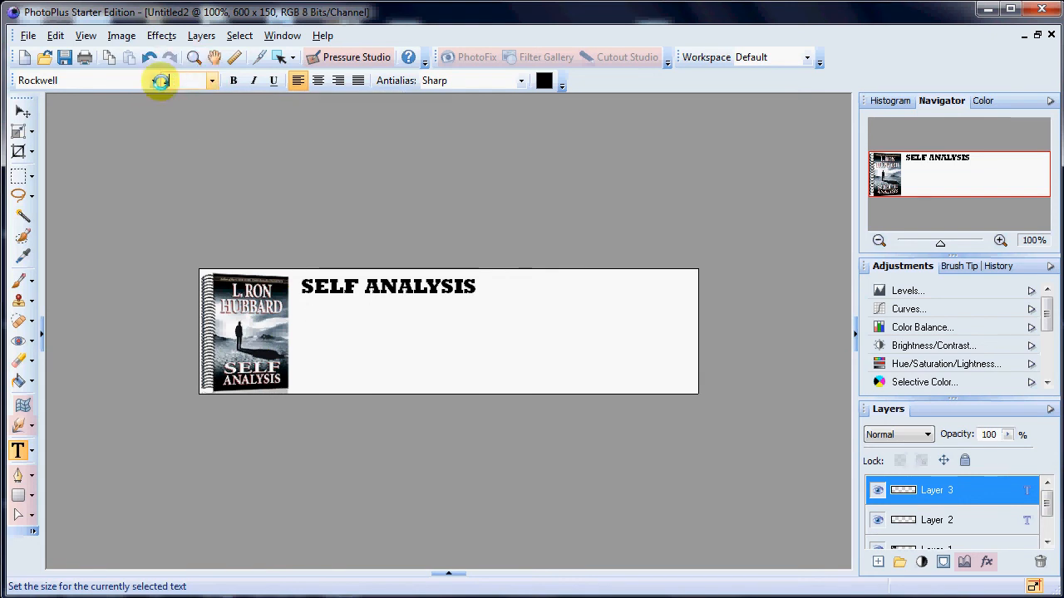
text(200.25)
key(Return)
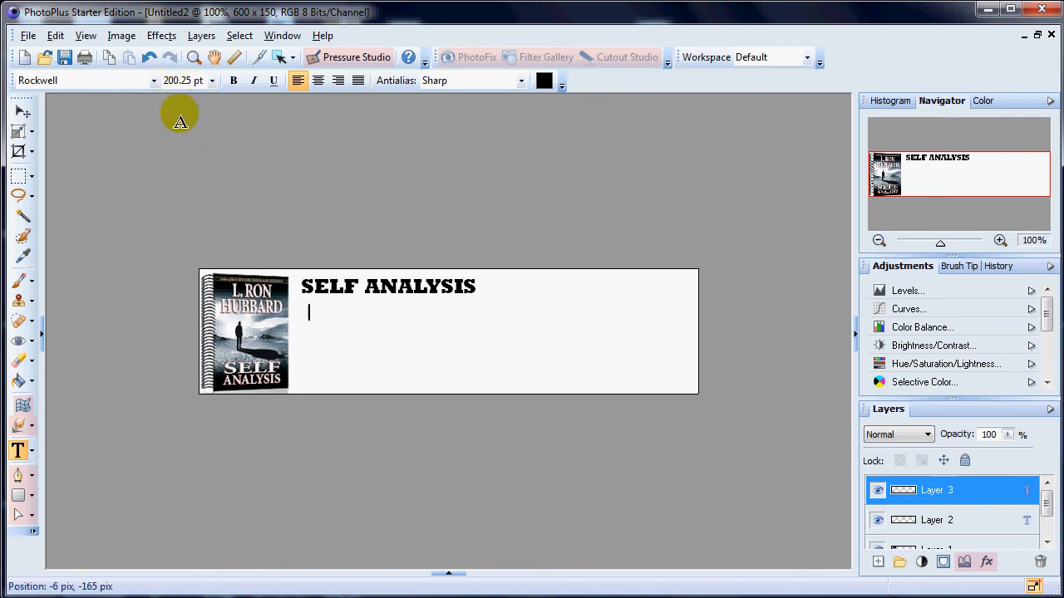
Paste the copied sentences beginning "Self Analysys will conduct you on the most interesting adventure" into the new text layer
click(57, 37)
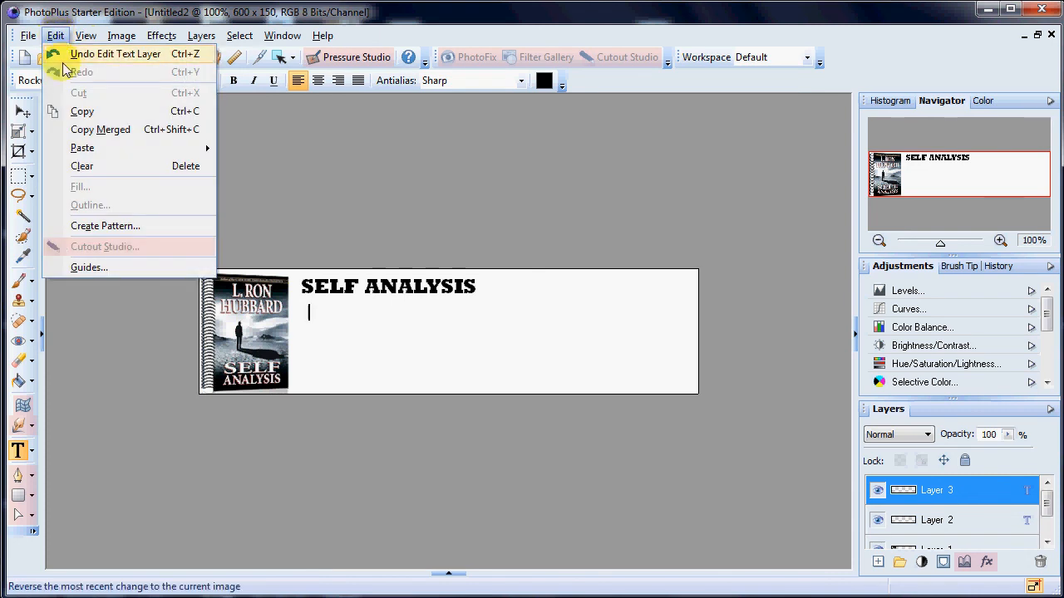
mouse_move(88, 149)
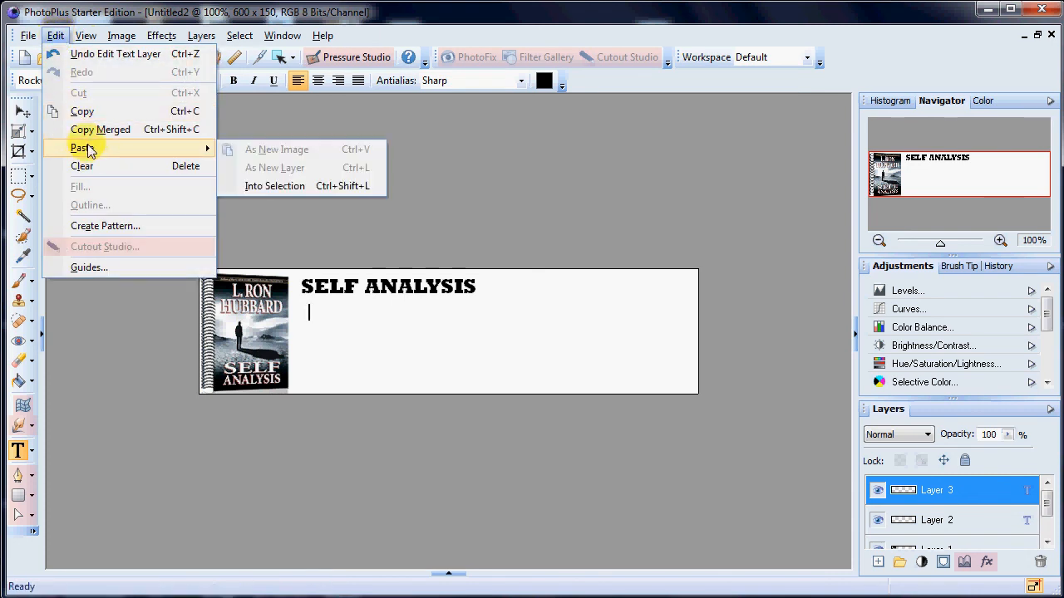
click(296, 189)
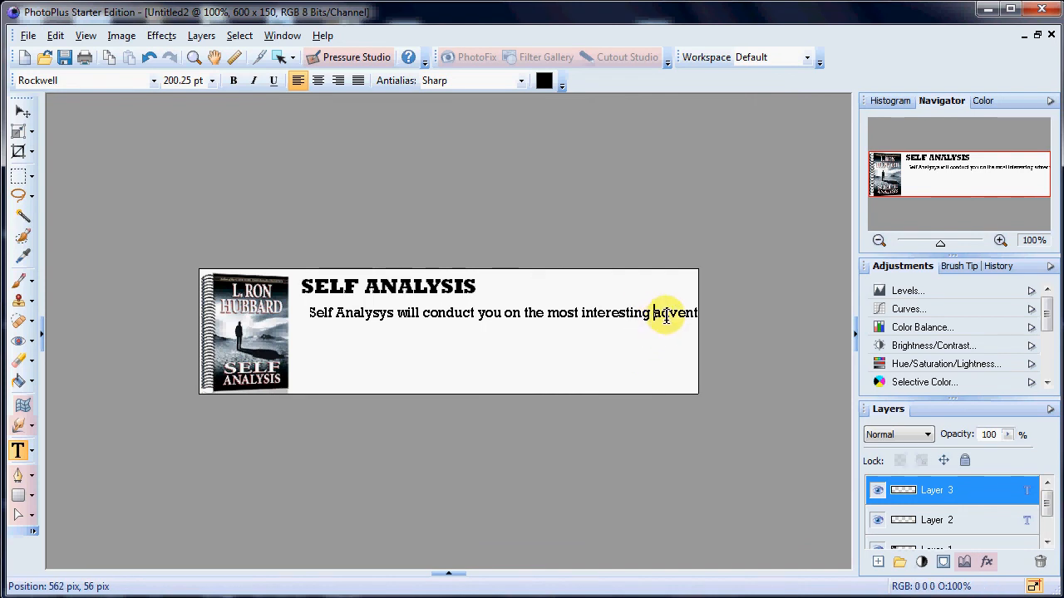
Break the pasted text onto a second line before "adventure" and align it with the title's left edge
key(BackSpace)
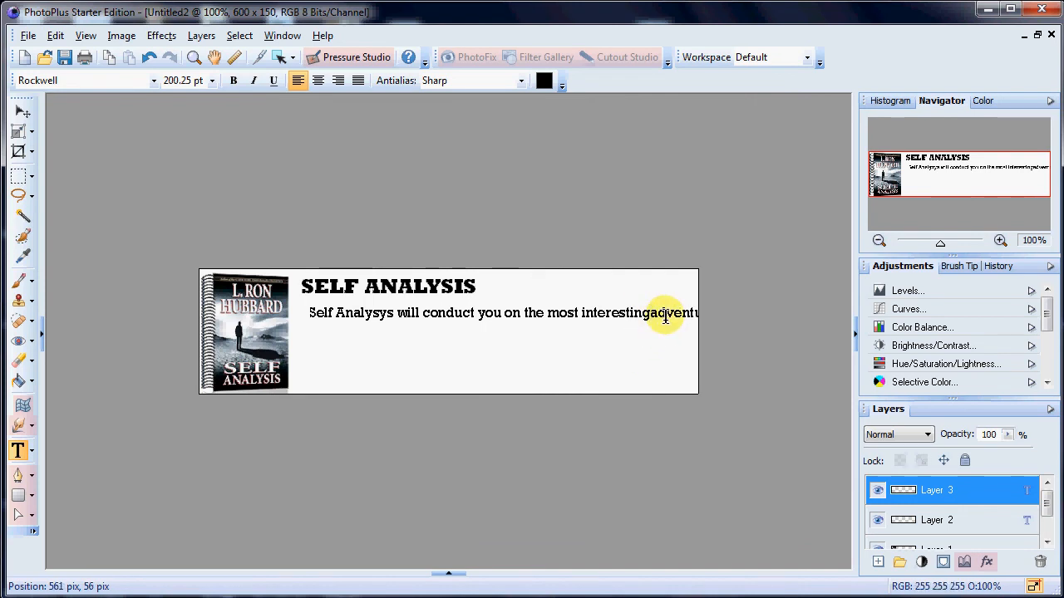
key(Return)
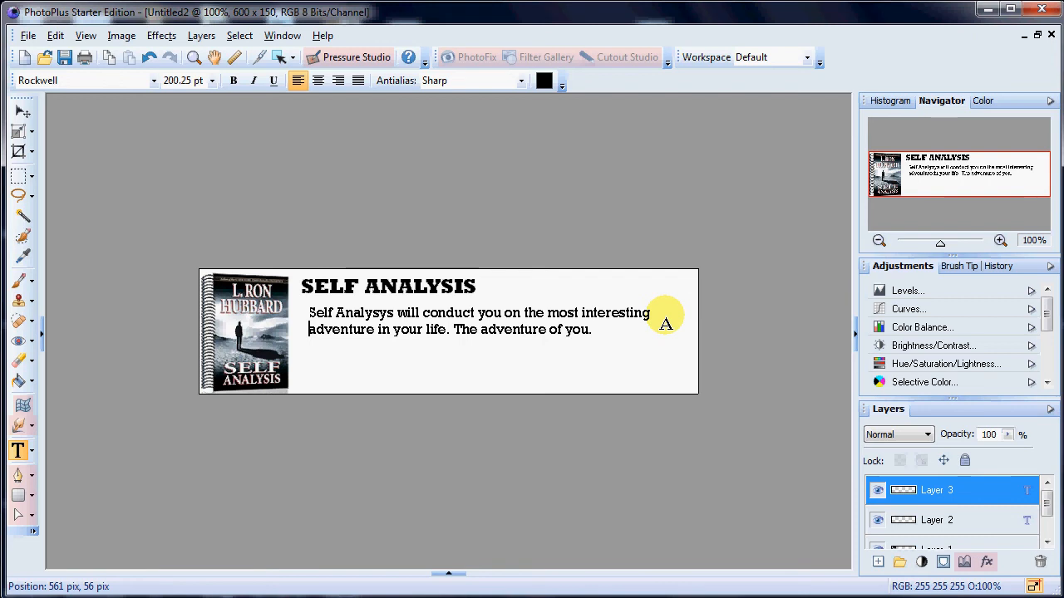
click(22, 112)
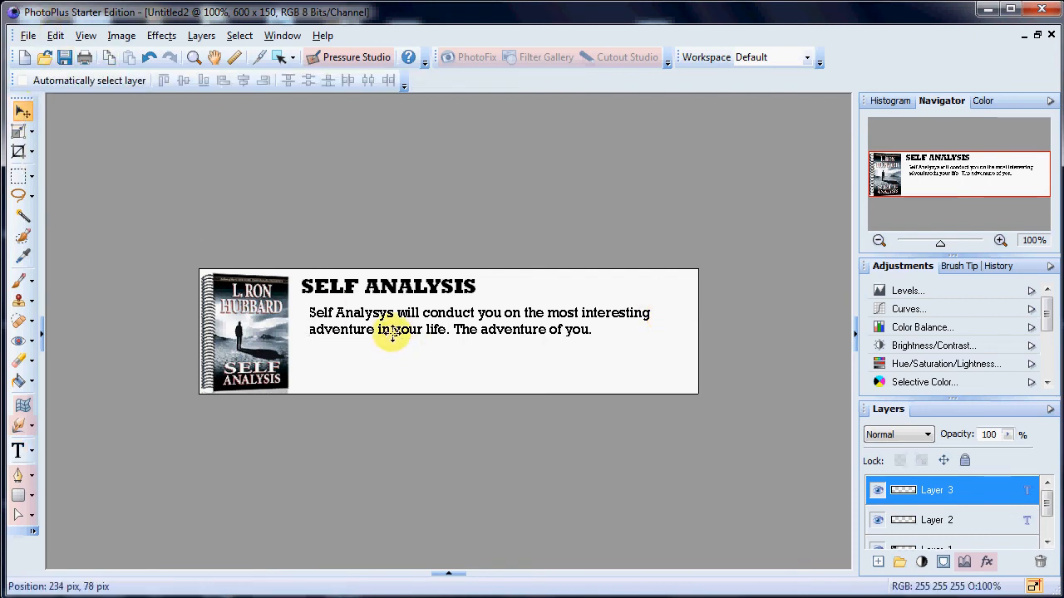
mouse_move(392, 337)
mouse_down()
mouse_move(376, 337)
mouse_move(382, 325)
mouse_up()
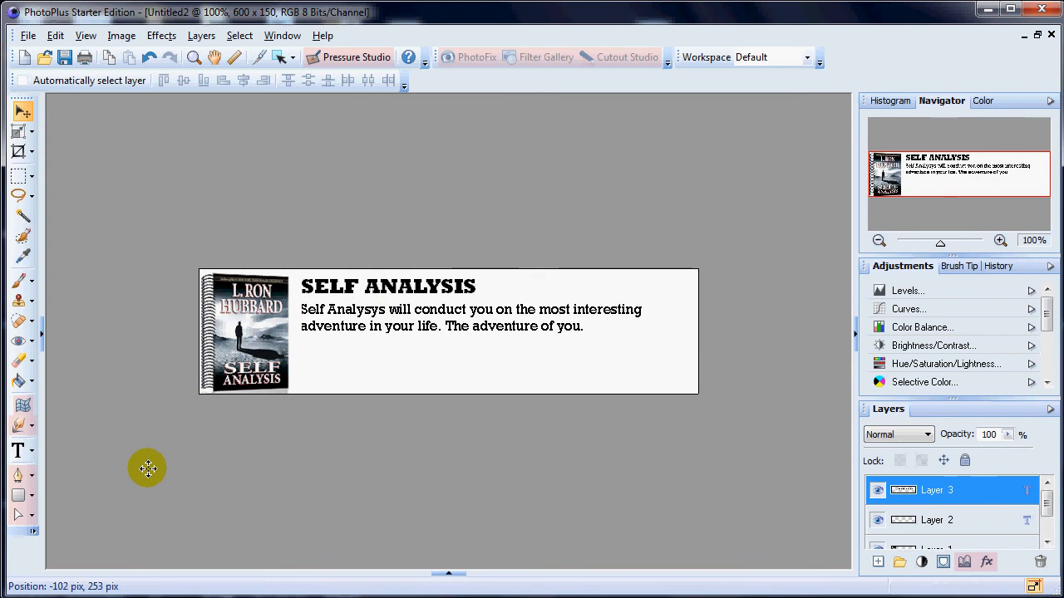
Add a third text layer below the description and paste "How eficient are you? What are your potentials? How much can you improve?"
click(18, 450)
click(306, 344)
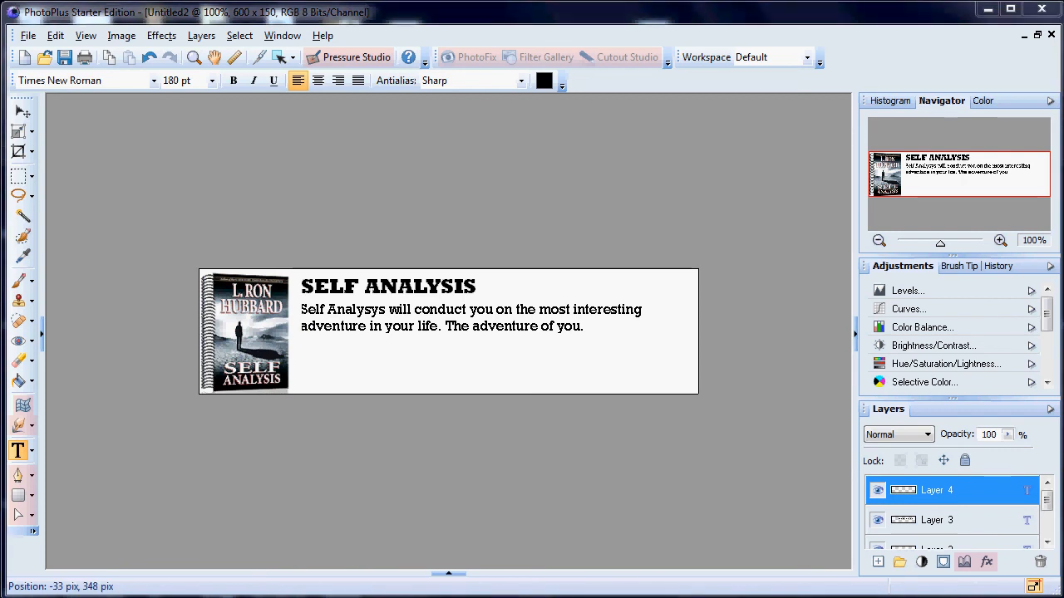
click(53, 35)
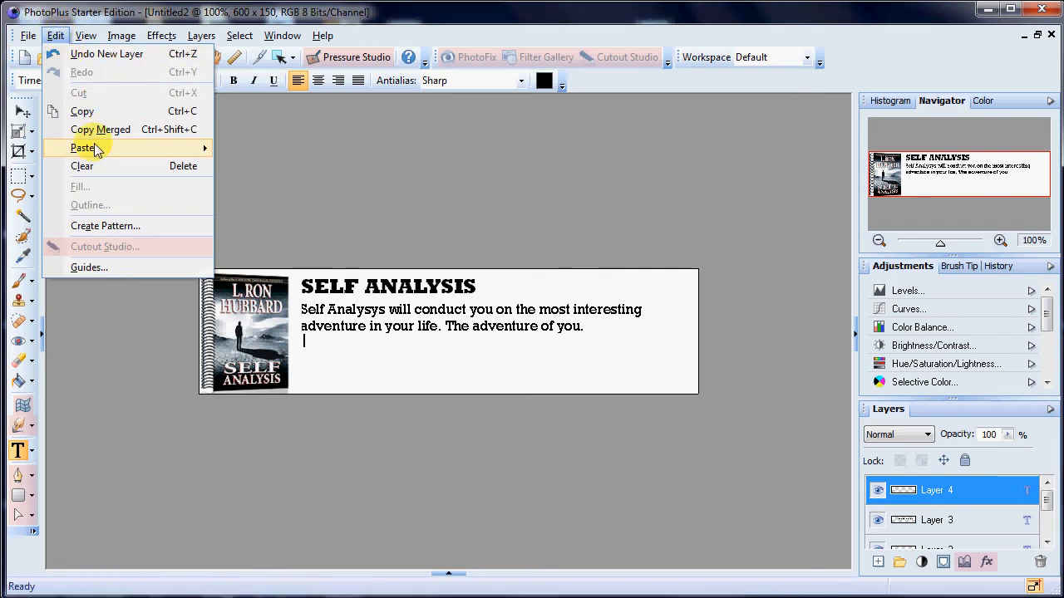
mouse_move(109, 152)
click(278, 187)
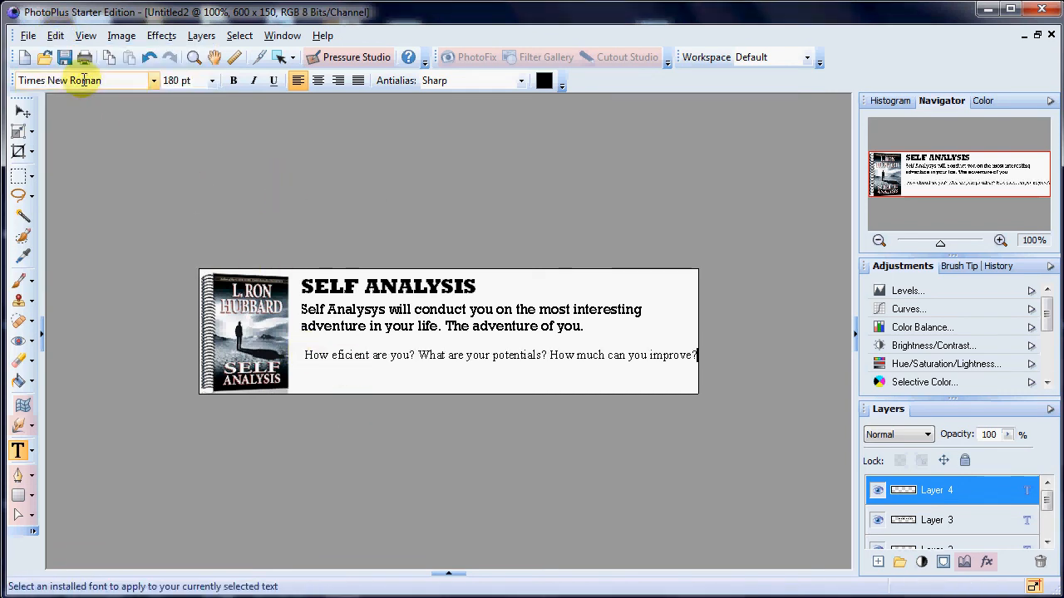
Format the whole line of questions in the Rockwell font at 200 pt
drag(304, 355, 706, 354)
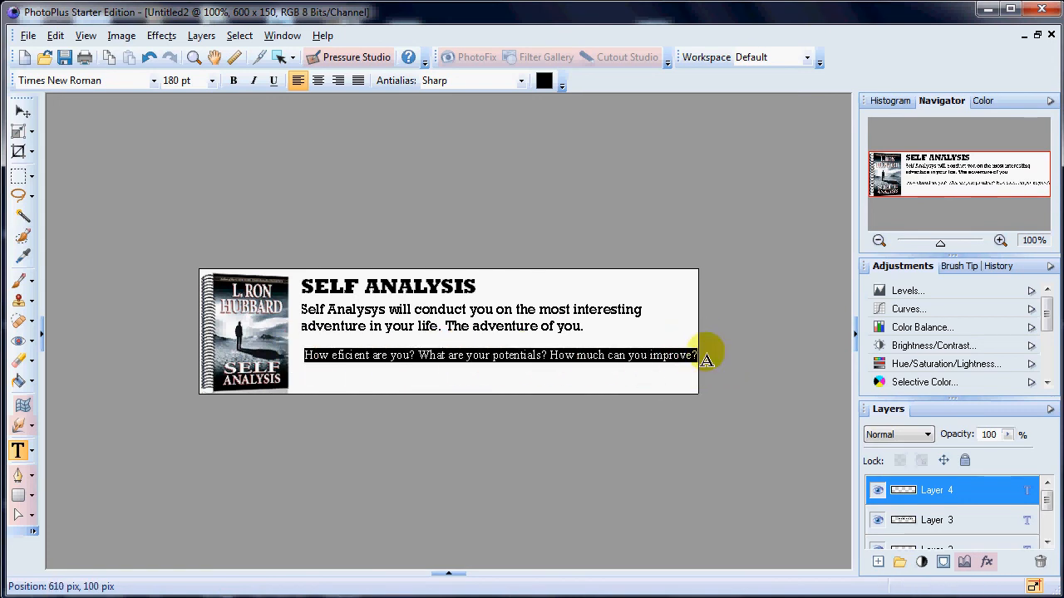
click(154, 79)
drag(255, 476, 247, 102)
click(64, 118)
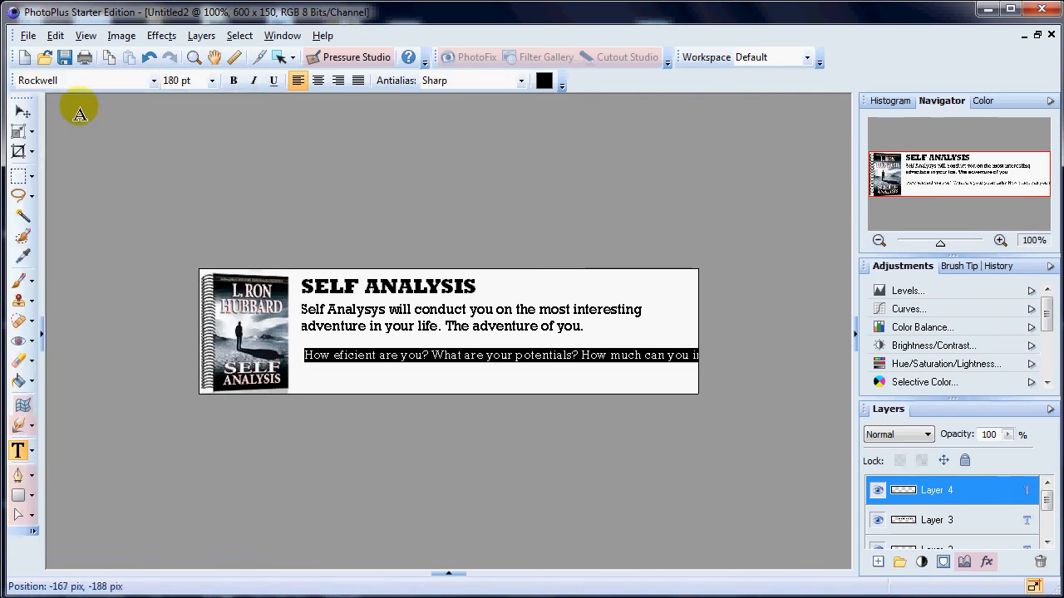
double_click(190, 80)
double_click(197, 80)
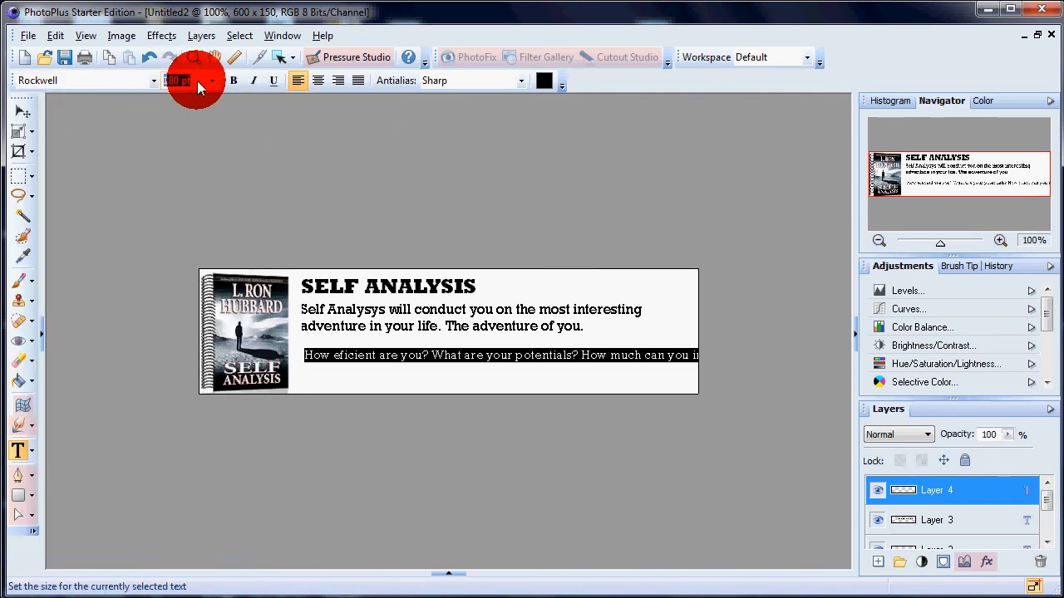
text(2)
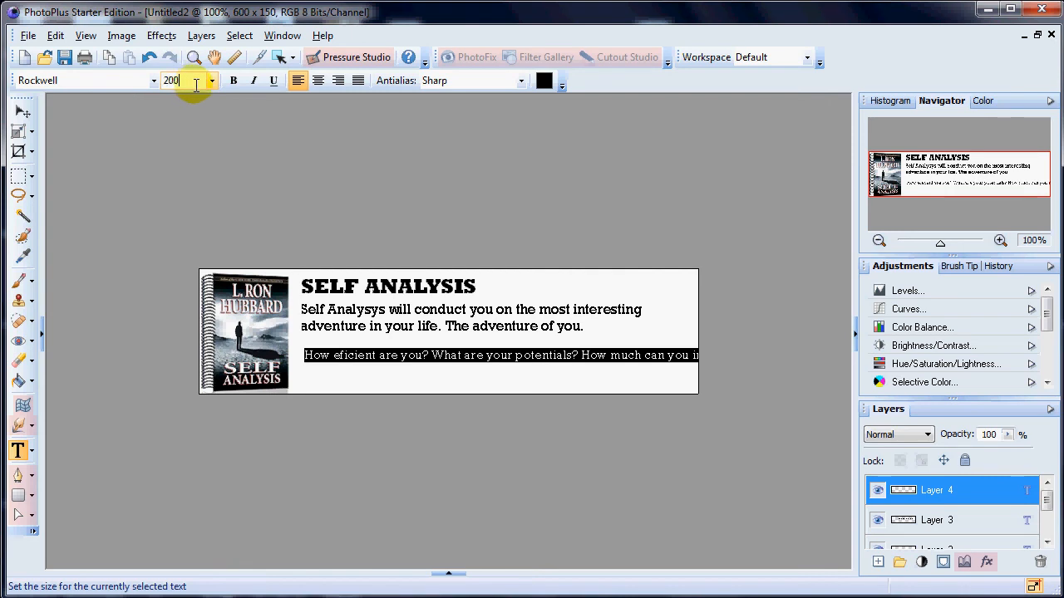
text(00)
key(Return)
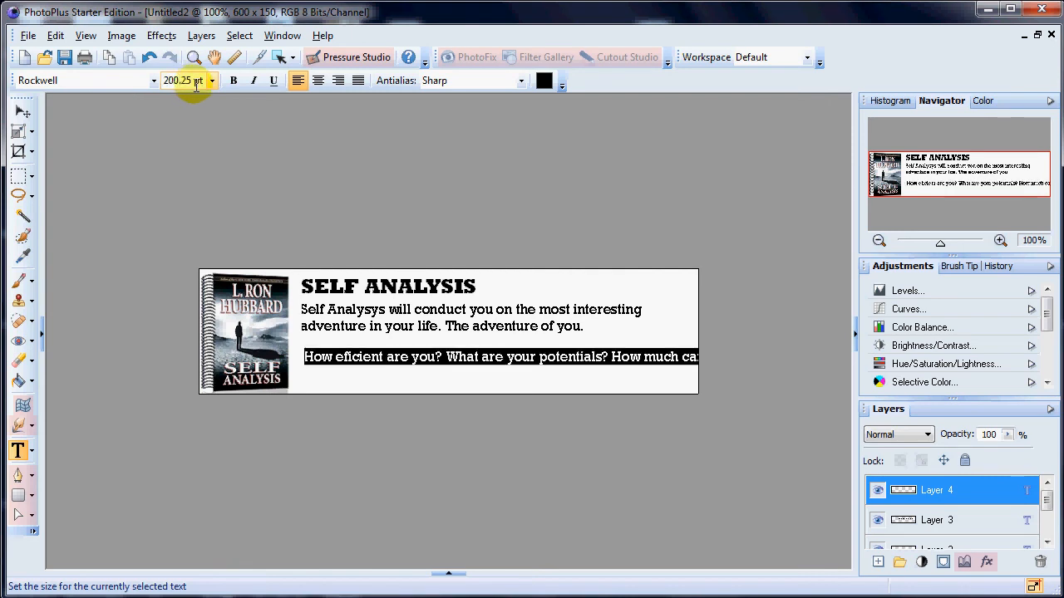
Break the questions onto a second line before "How much" and move the text directly beneath the description, aligned with its left edge
click(613, 357)
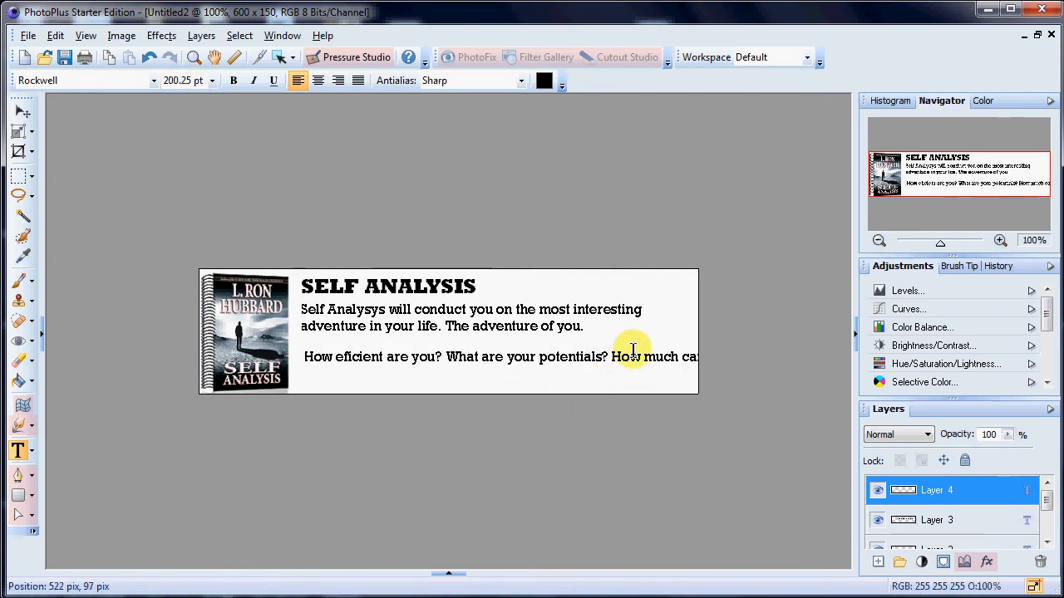
key(BackSpace)
key(Return)
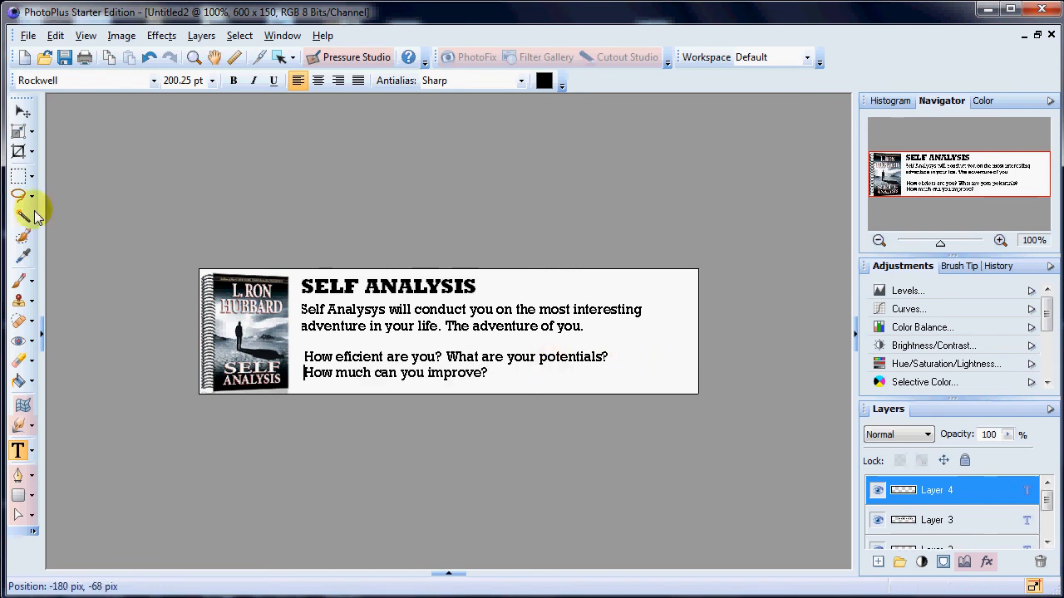
click(22, 116)
drag(348, 365, 345, 354)
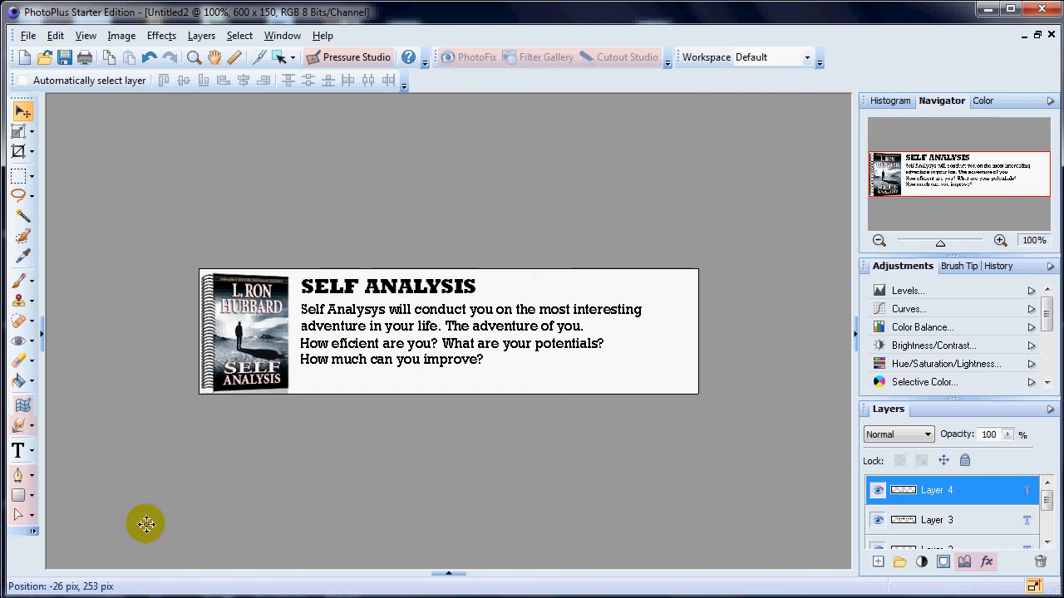
Start a fourth text layer beneath the questions, using the Rockwell font at 250 pt
click(23, 457)
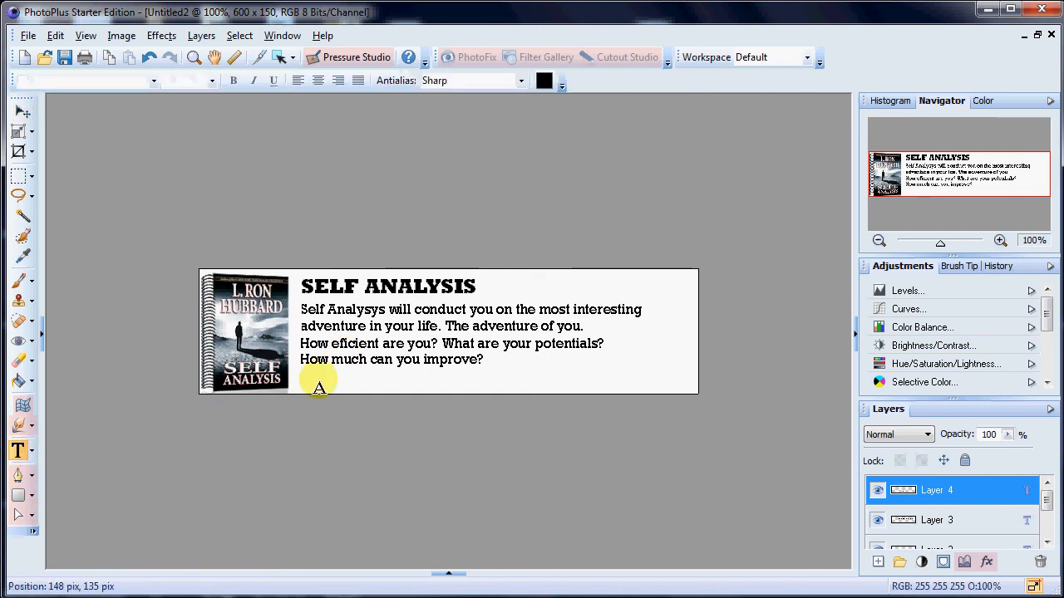
click(310, 378)
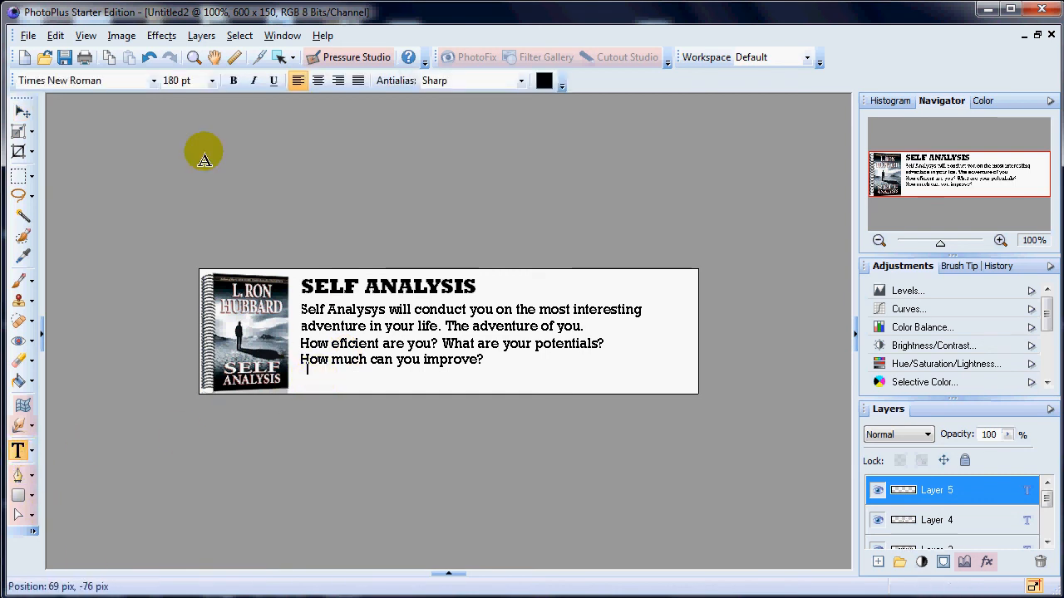
click(153, 81)
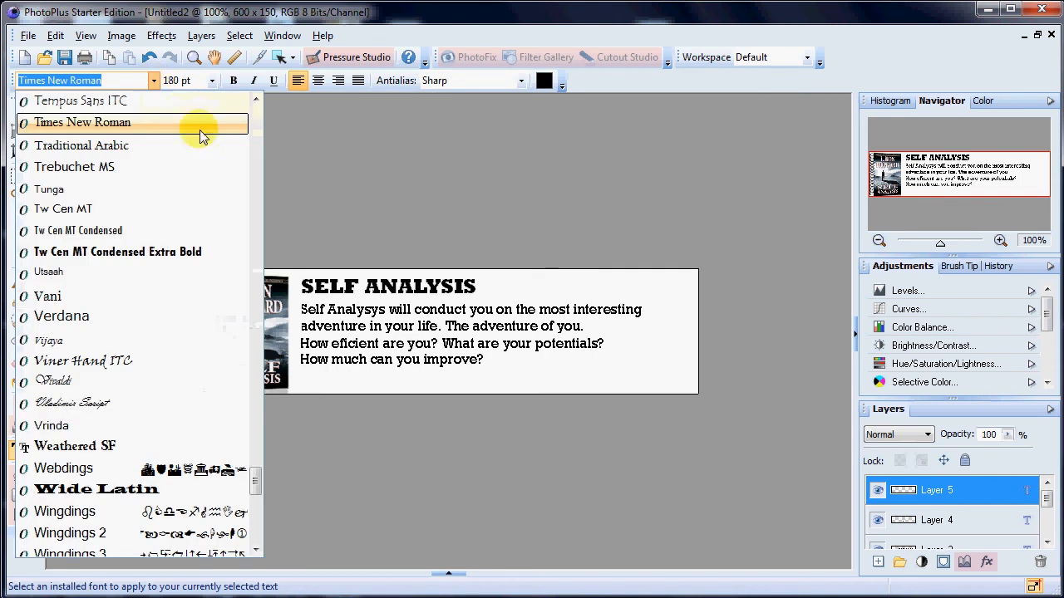
click(258, 129)
click(257, 125)
click(255, 124)
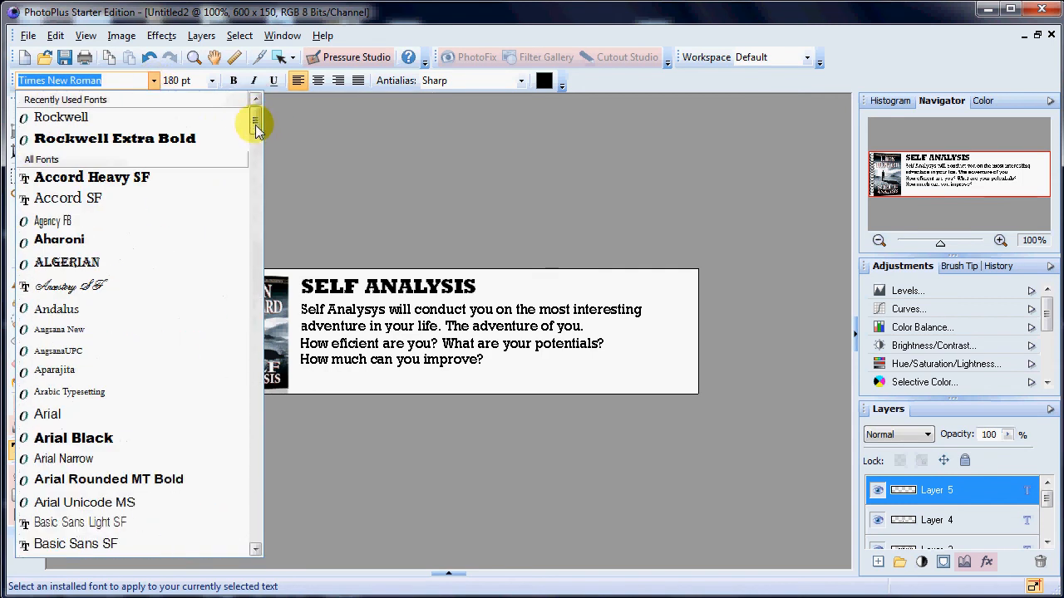
click(111, 123)
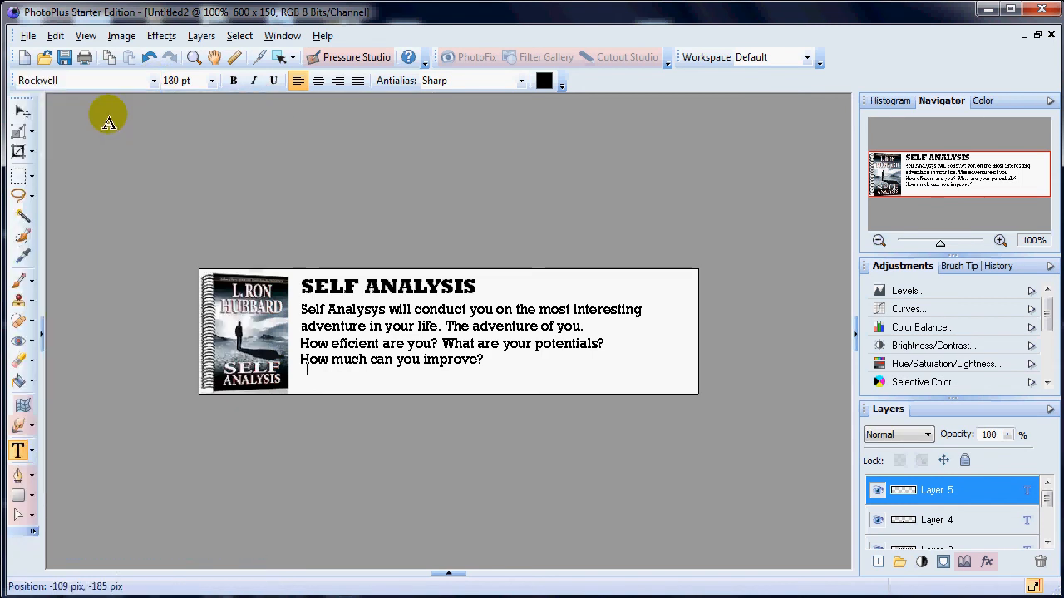
click(174, 79)
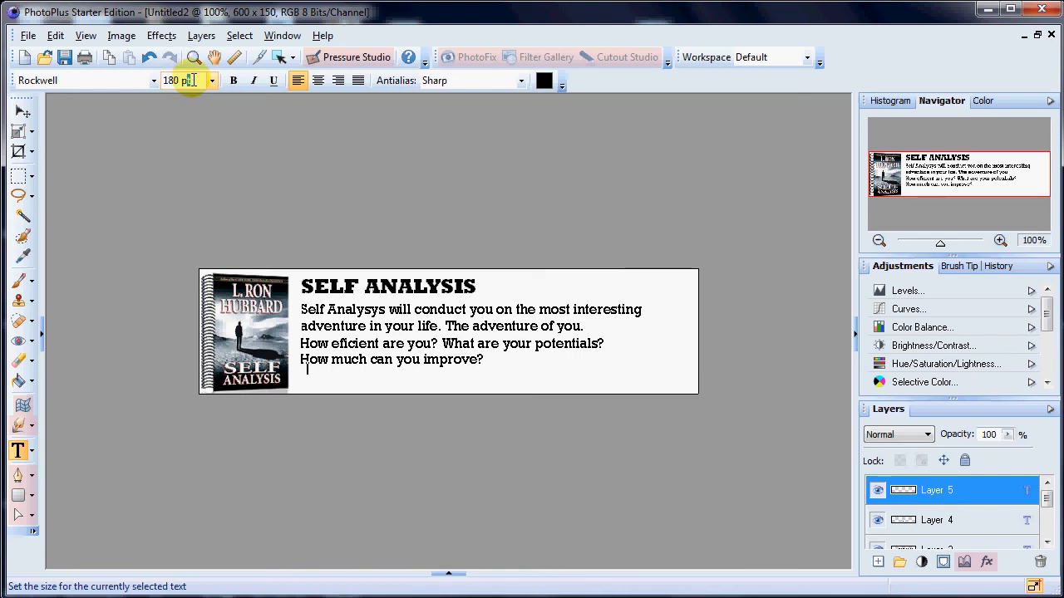
drag(189, 80, 155, 82)
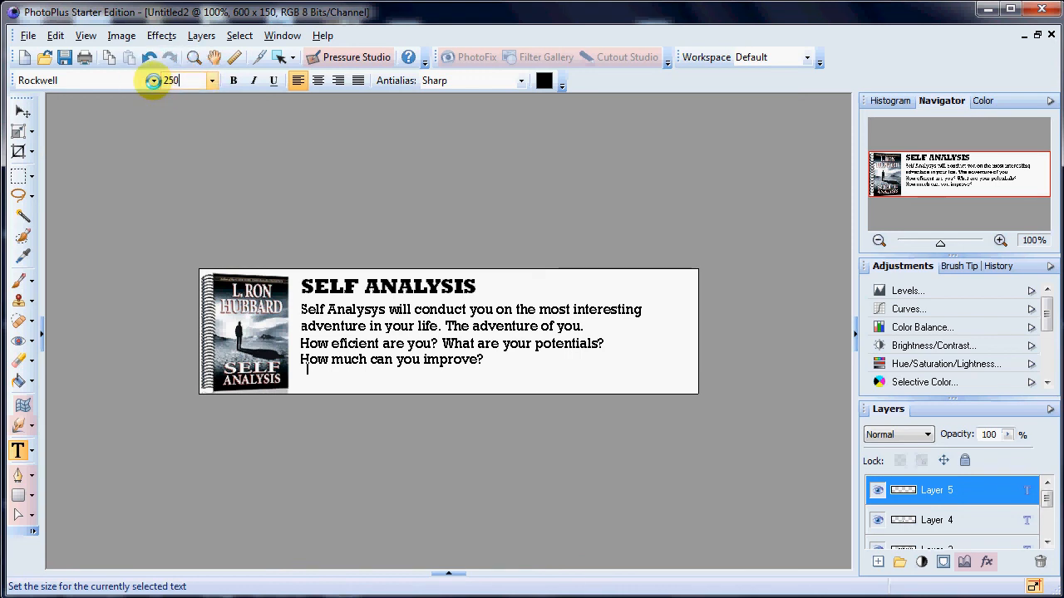
text(250)
key(Return)
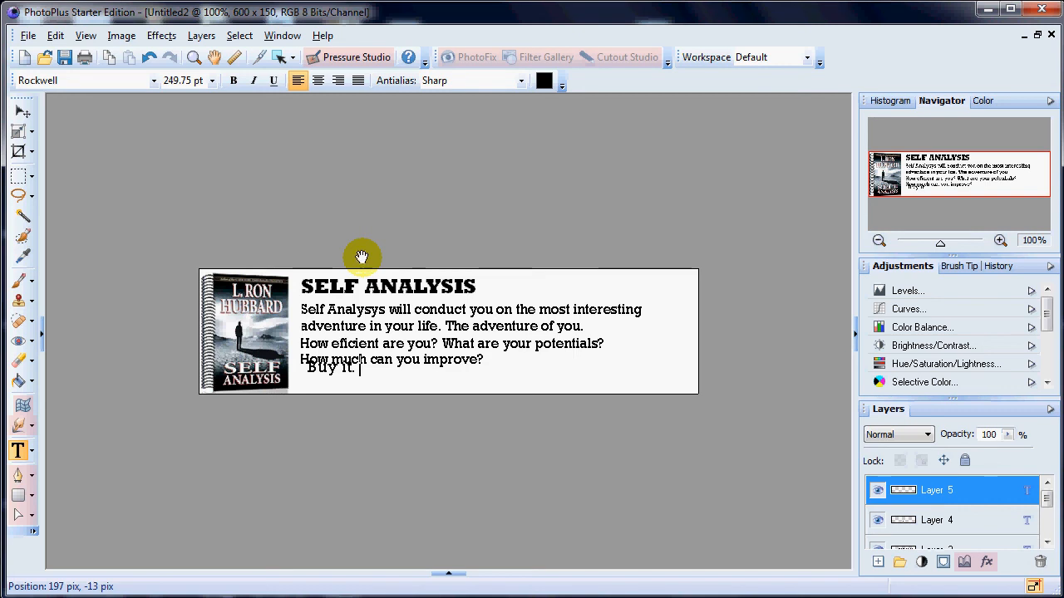
Enter "Buy it. Read it. USE IT! - £9.00" in the new text layer and make it all bold
text(ead it. USE IT)
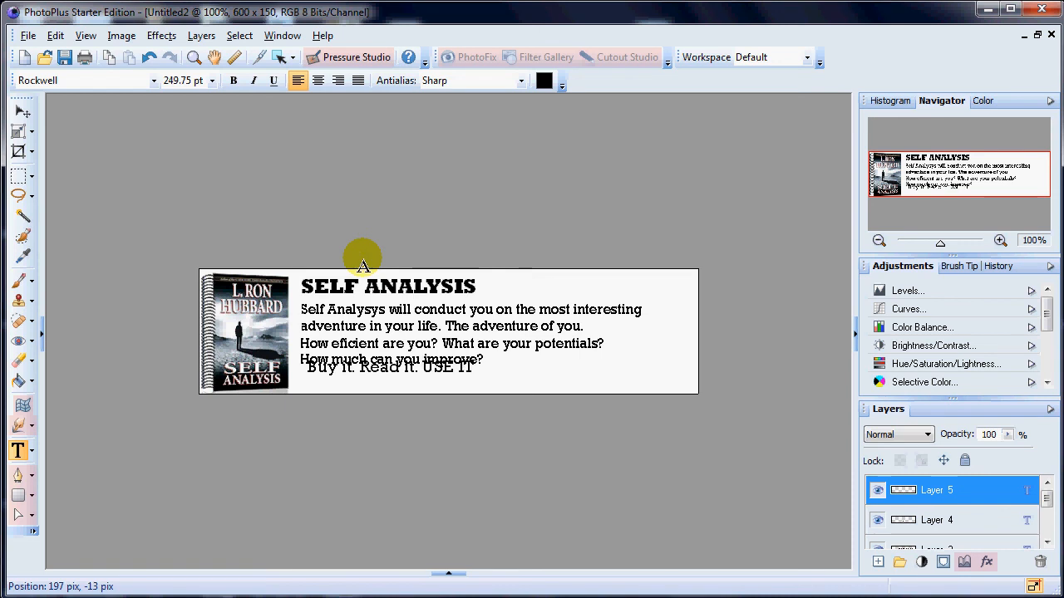
text( - £9.00)
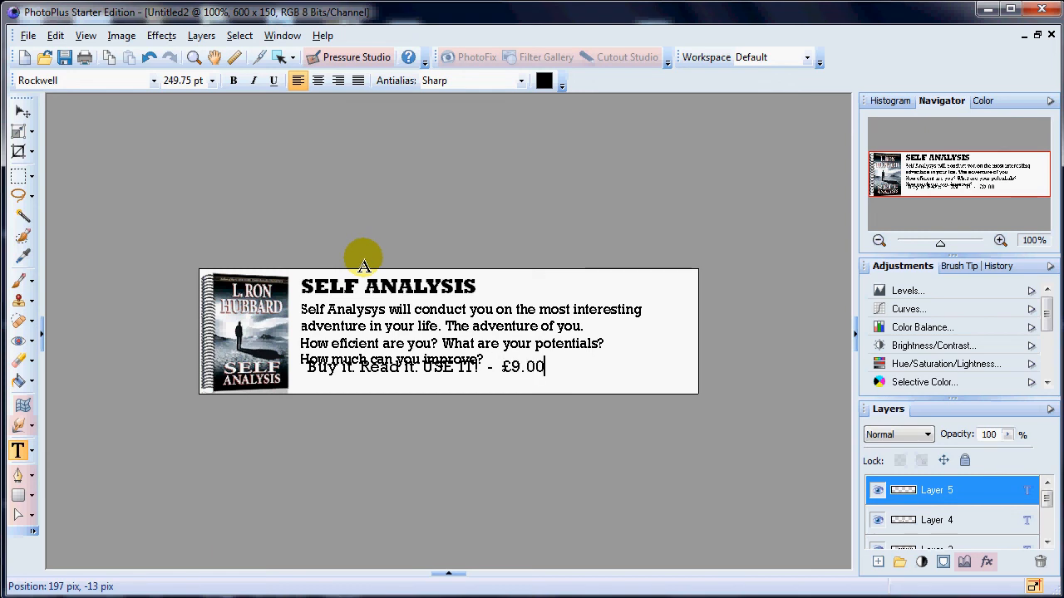
drag(536, 366, 300, 366)
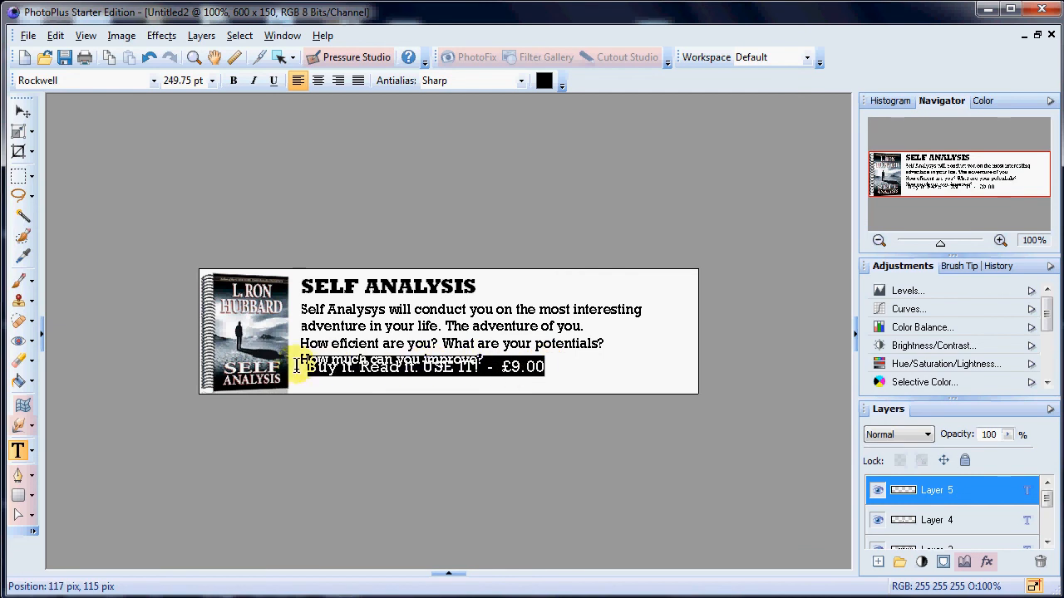
click(234, 84)
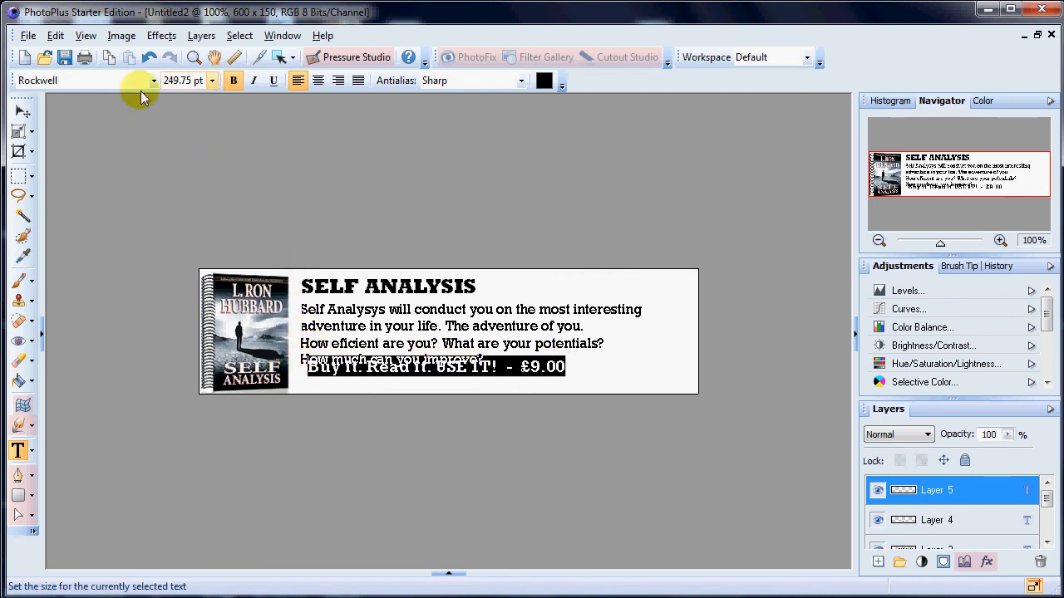
Move the bold price line below the questions, near the banner's lower edge and aligned with the left edge of the other text
click(23, 111)
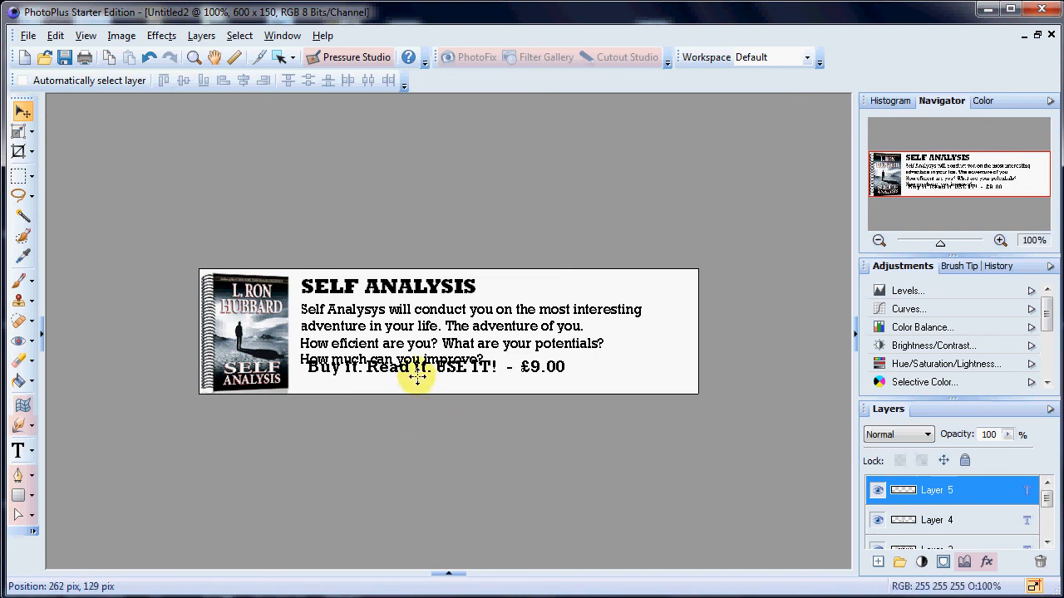
drag(417, 370, 410, 383)
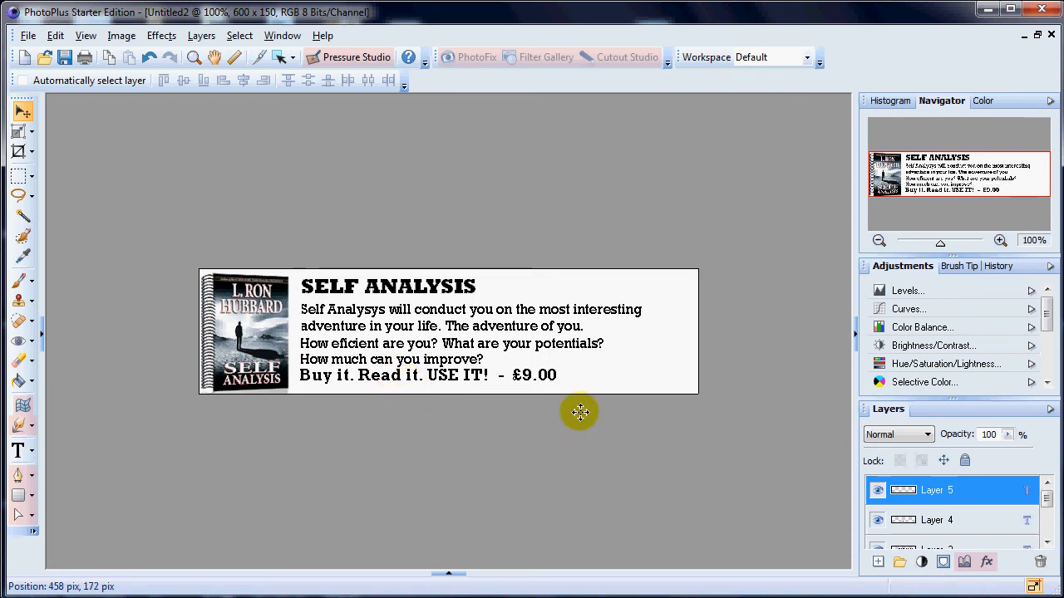
key(Down)
key(Down)
key(Down)
key(Down)
key(Down)
key(Down)
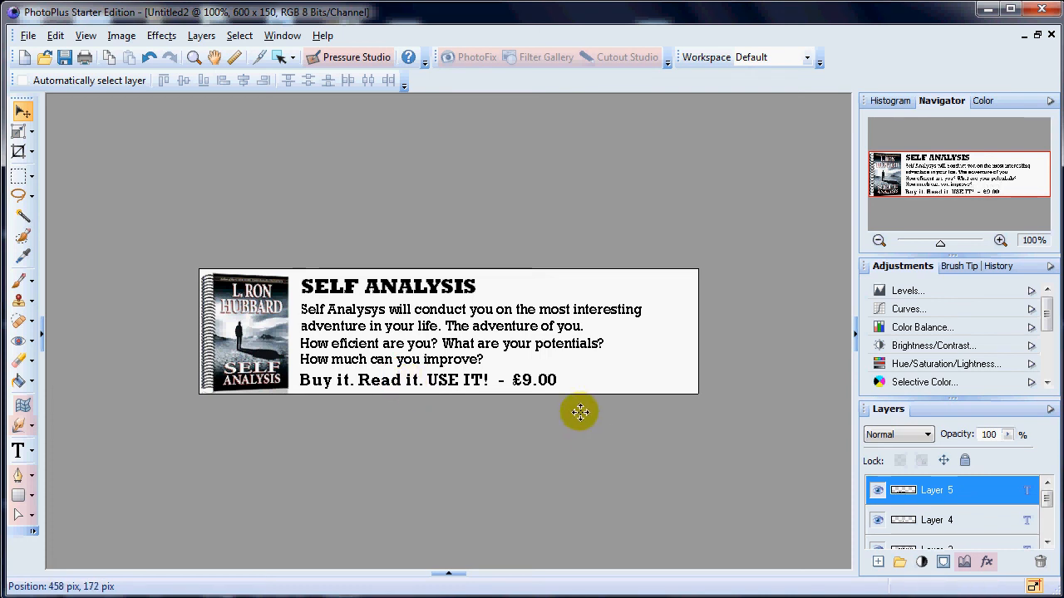
key(Down)
key(Down)
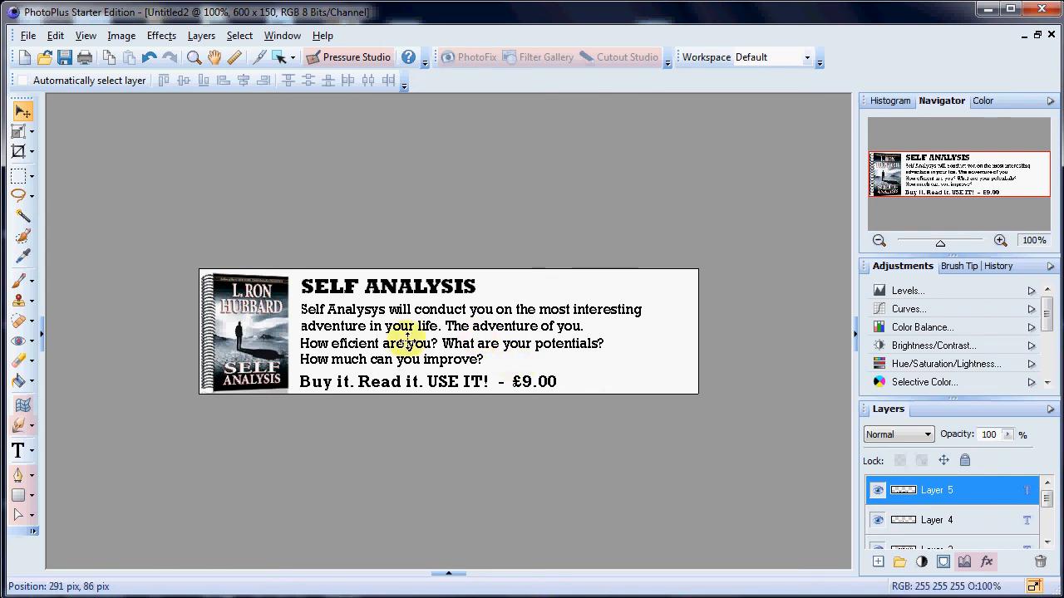
Shift the two-line questions text on Layer 4 slightly down to even out the spacing between the text blocks
click(959, 520)
drag(356, 356, 357, 359)
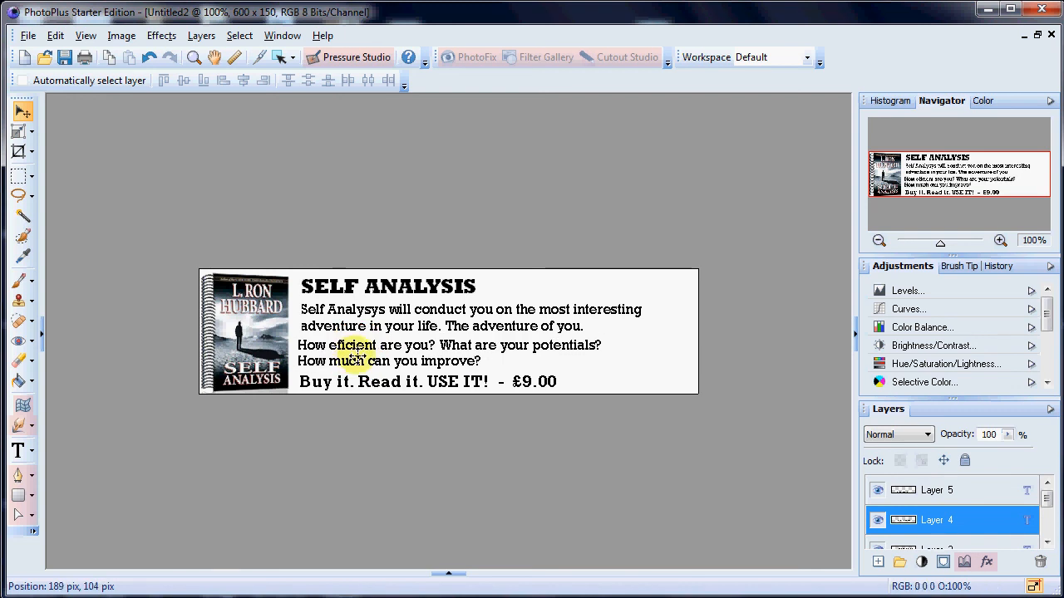
key(Up)
key(Down)
key(Down)
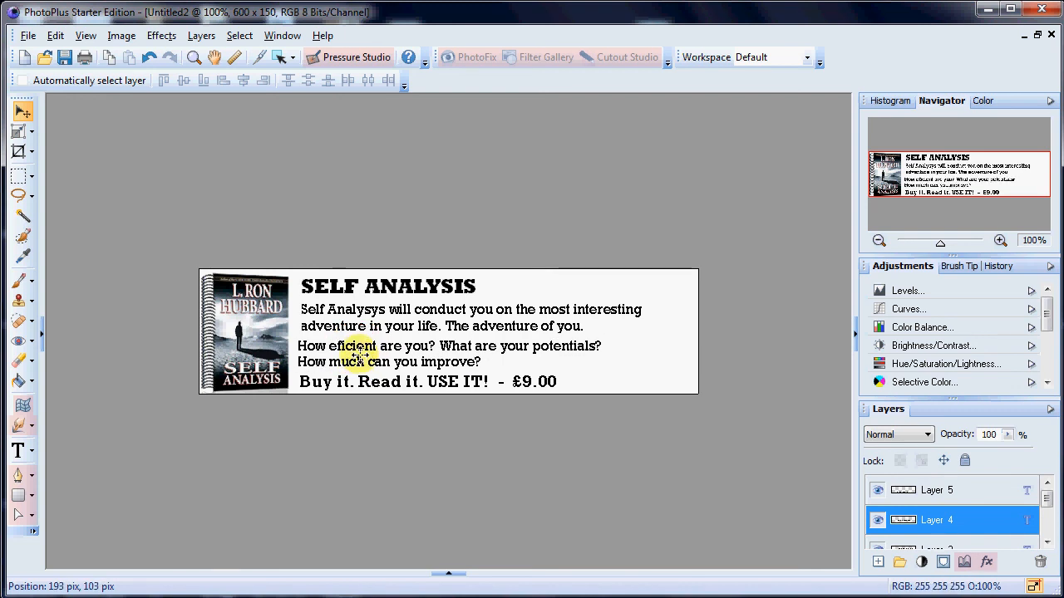
Try nudging the description text on Layer 3 vertically to adjust its spacing
click(1047, 542)
click(950, 512)
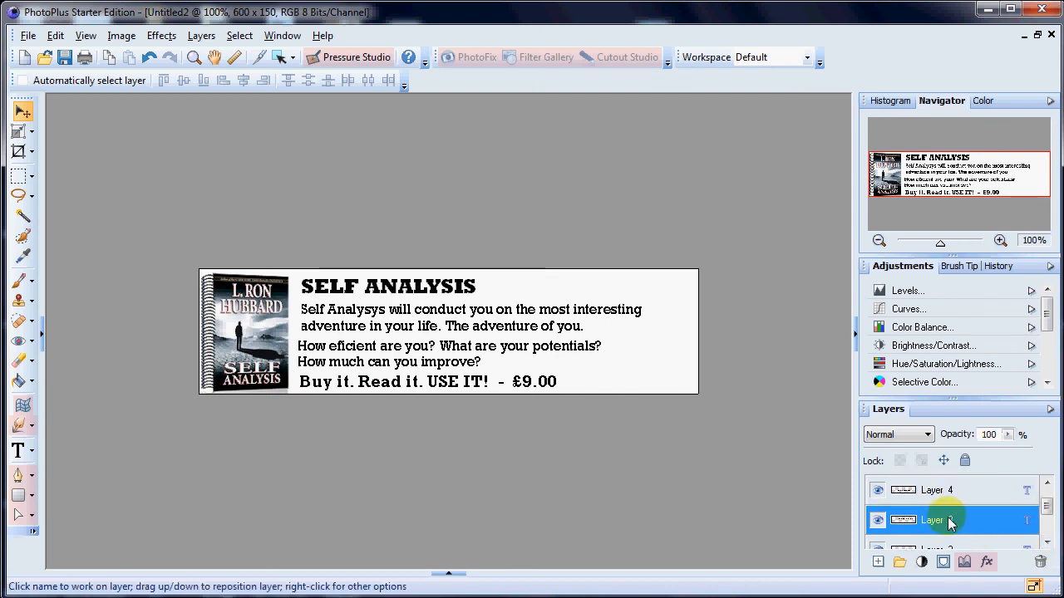
key(Down)
key(Up)
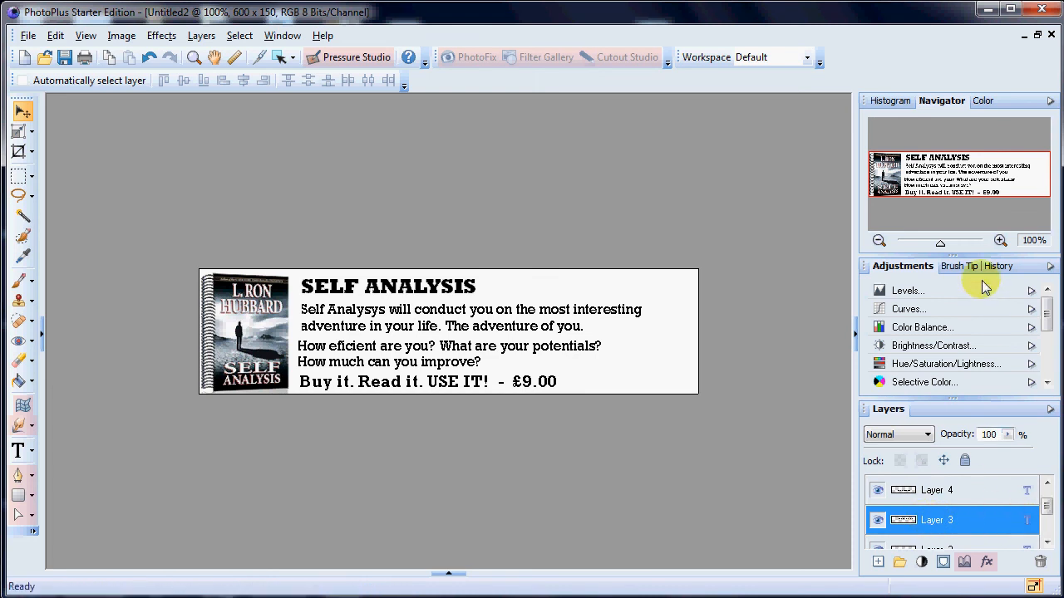
Collapse the Adjustments, Brush Tip and History group to free up space around the layer list
click(964, 400)
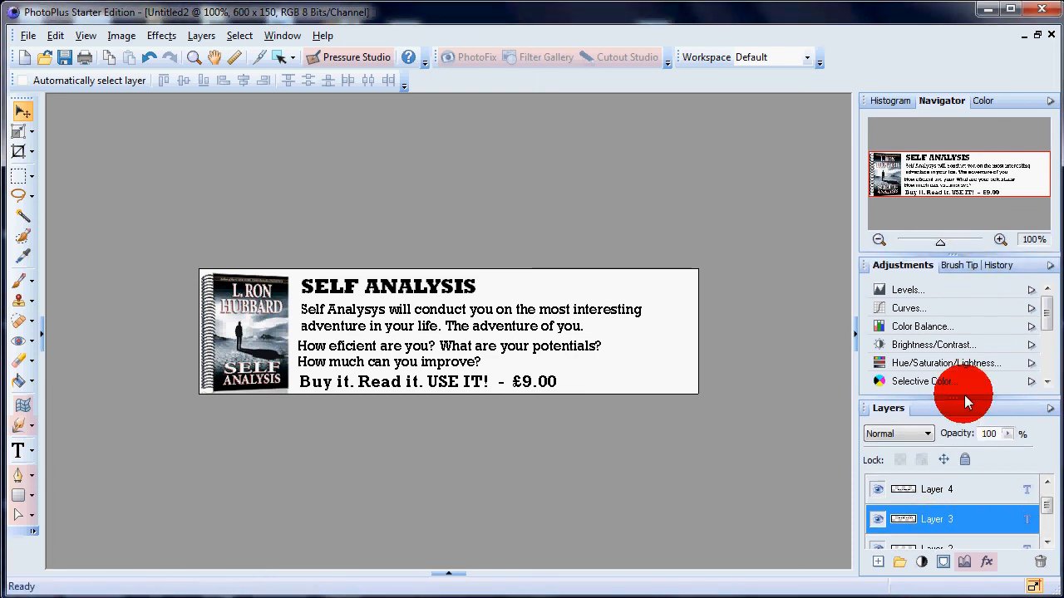
click(1053, 273)
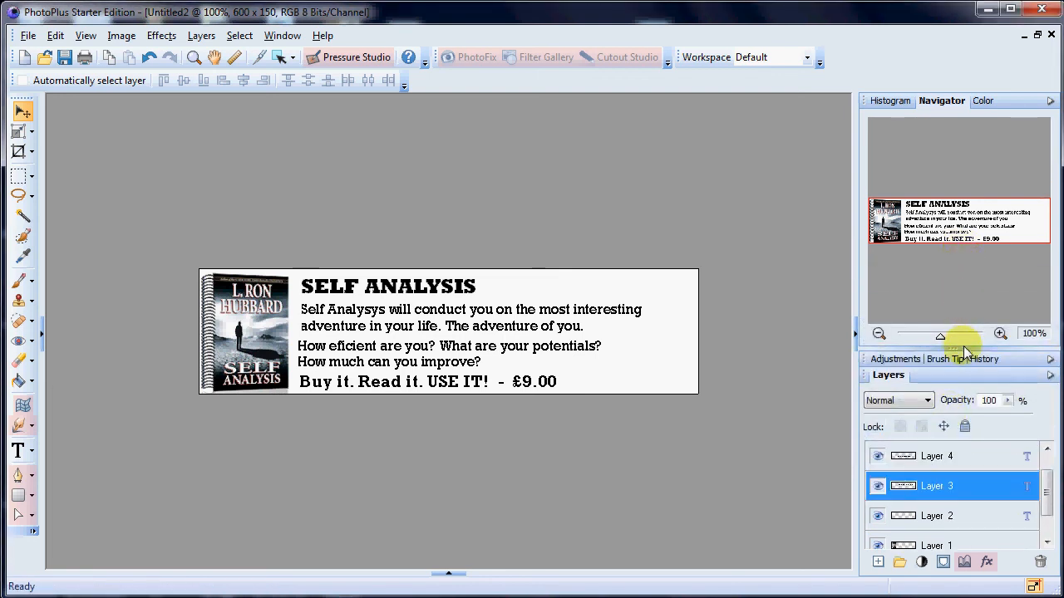
click(964, 357)
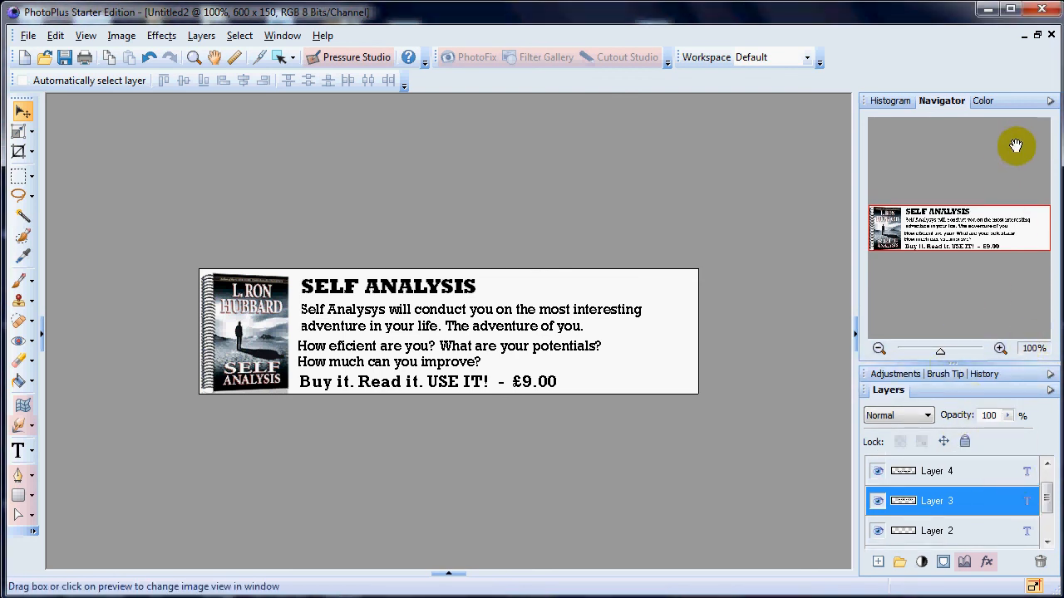
Align the left edges of the text on Layer 5, Layer 4 and Layer 3
scroll(1039, 495, up, 1)
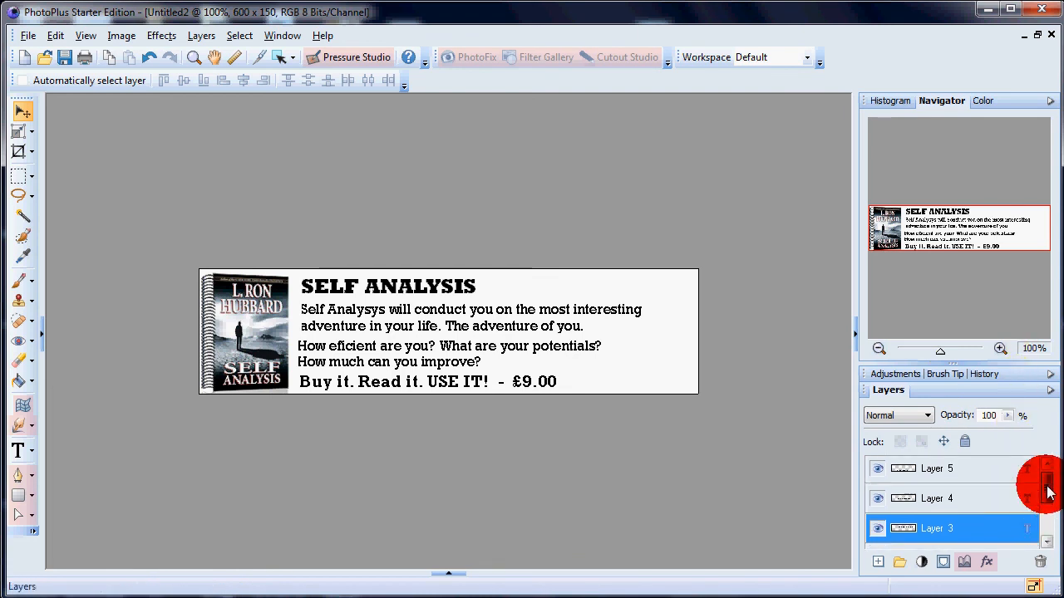
click(948, 471)
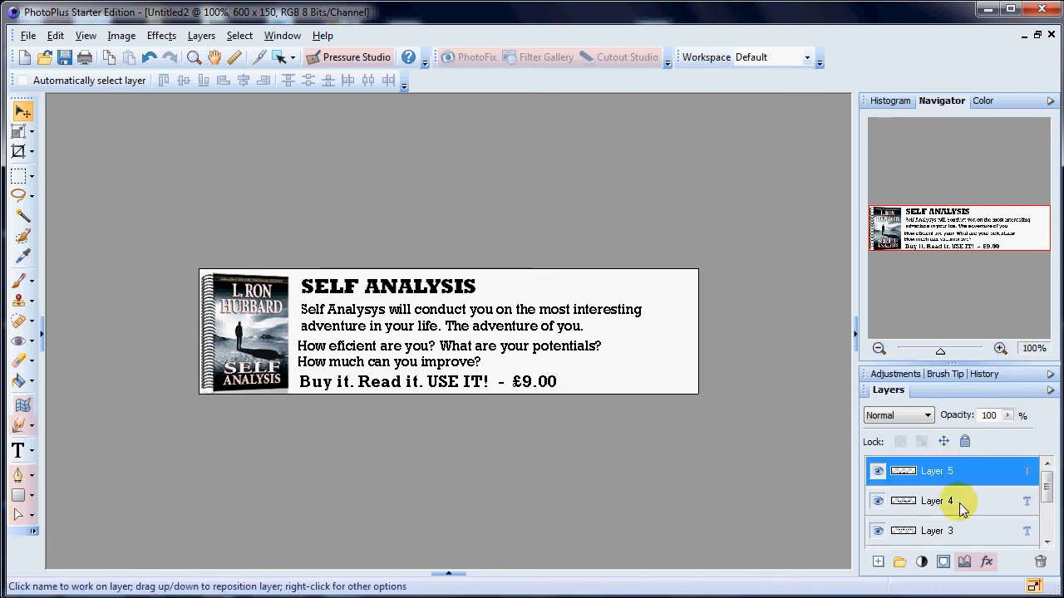
ctrl+click(960, 503)
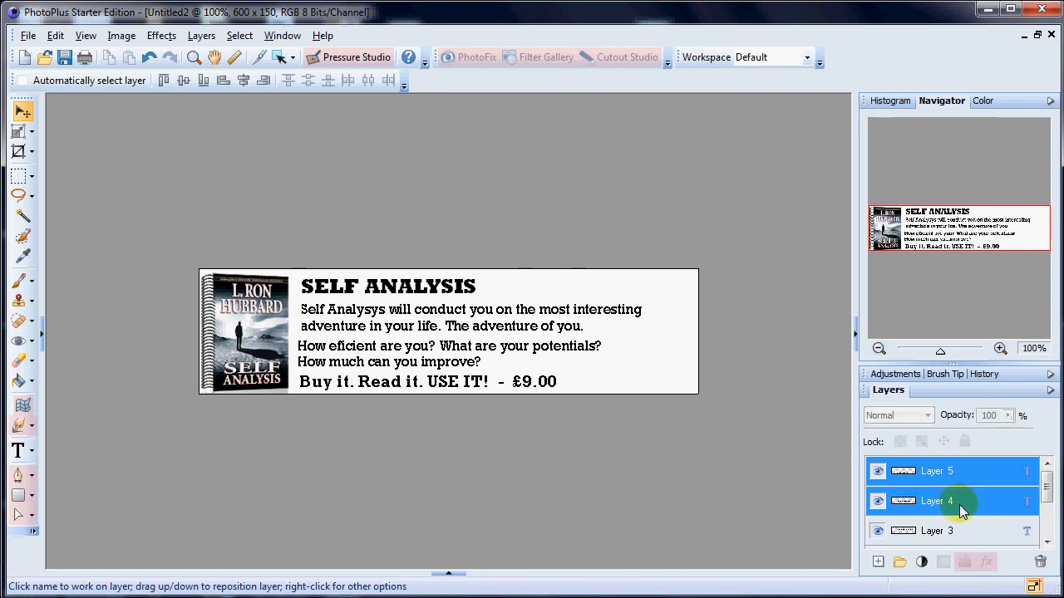
ctrl+click(953, 532)
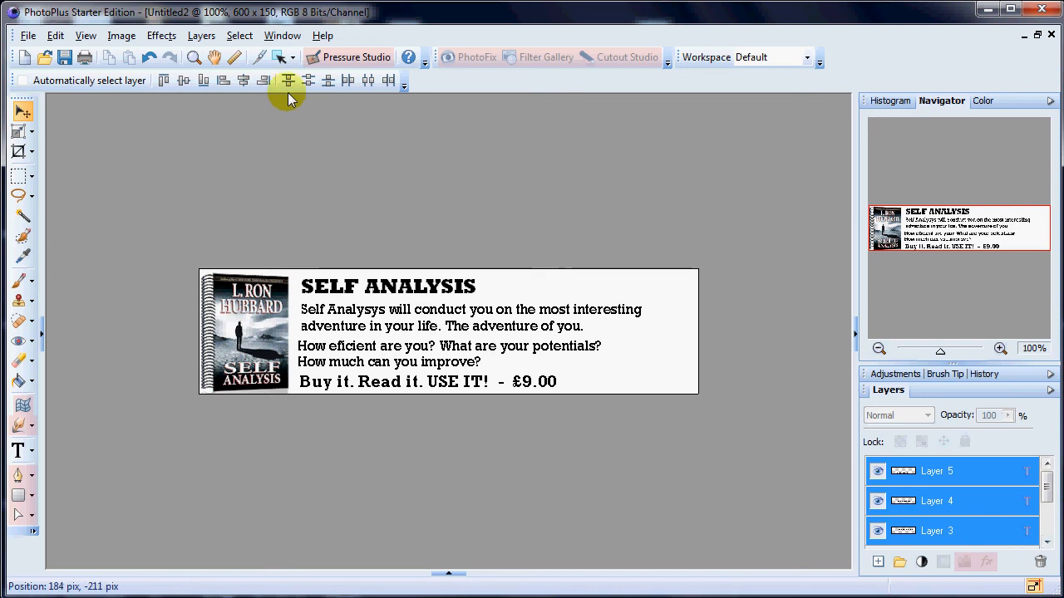
click(222, 83)
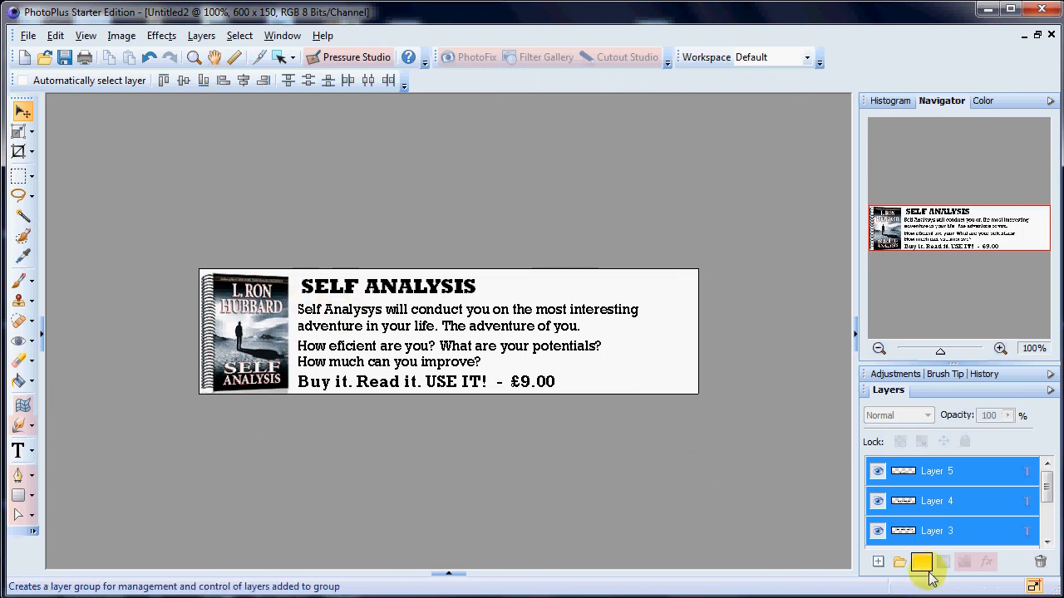
Add the title's Layer 2 to the selected text layers and align all four along their left edges
click(1046, 541)
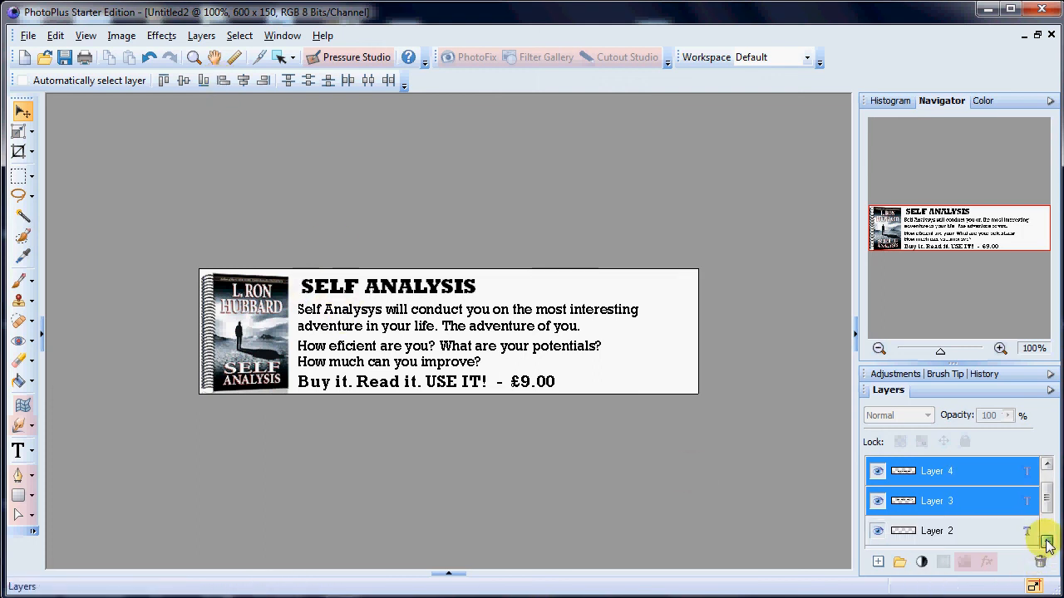
shift+click(950, 532)
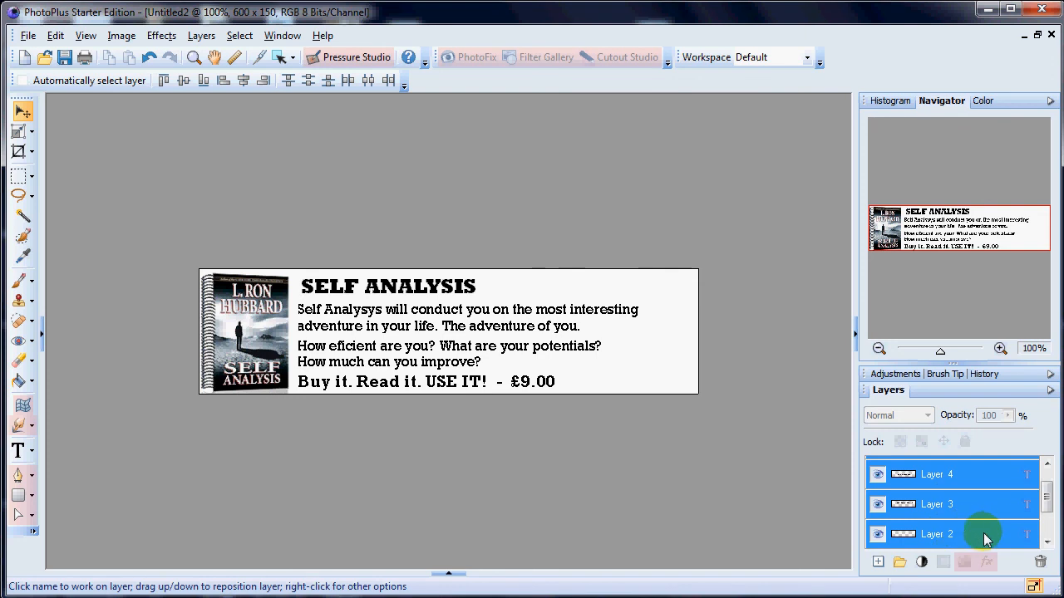
click(223, 80)
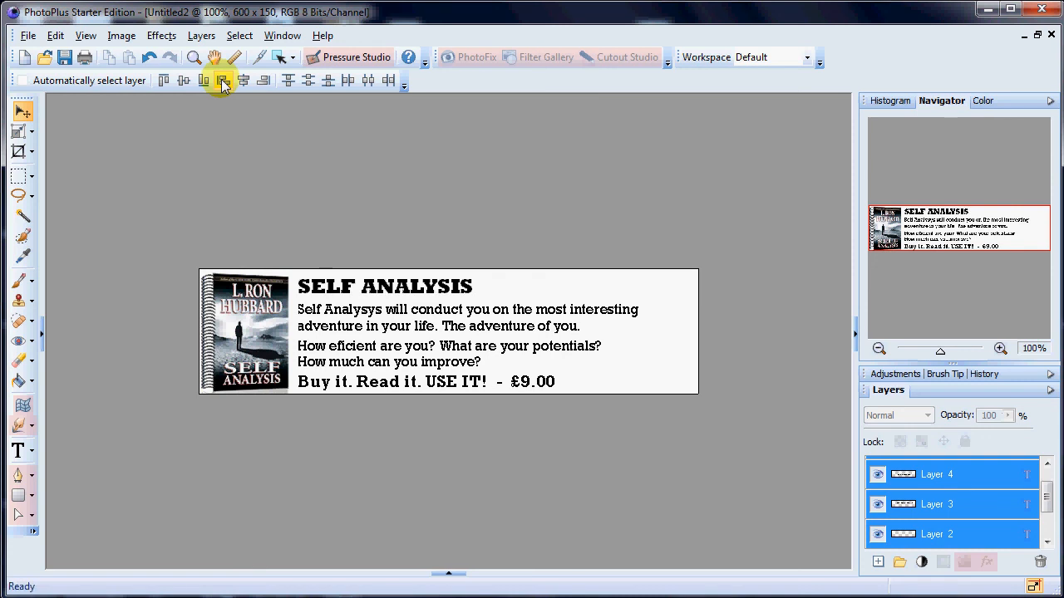
Nudge the four selected text layers together 3 pixels to the right and 3 pixels up
key(Right)
key(Right)
key(Right)
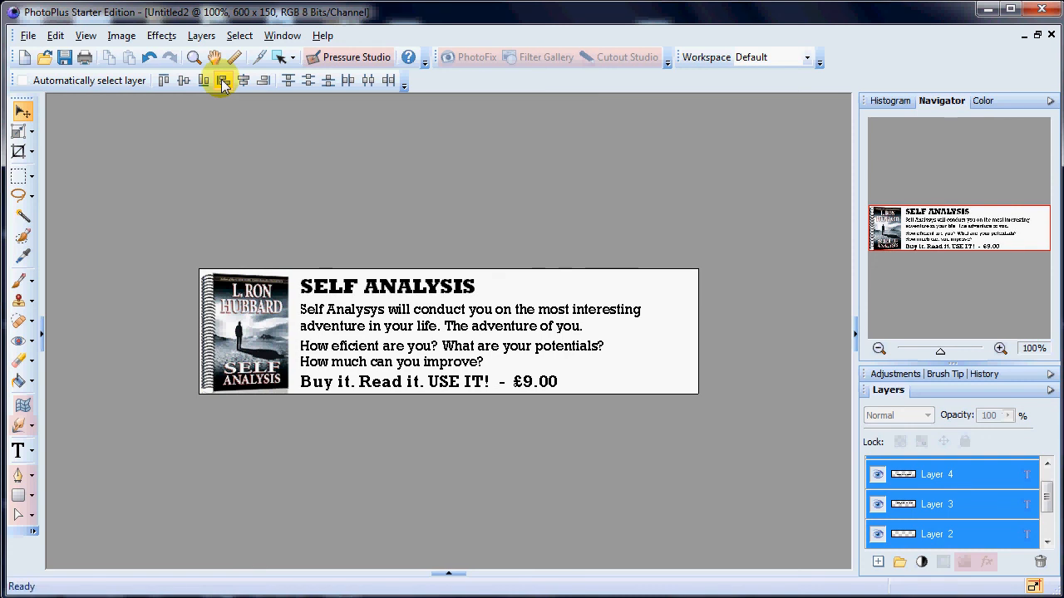
key(Up)
key(Up)
key(Up)
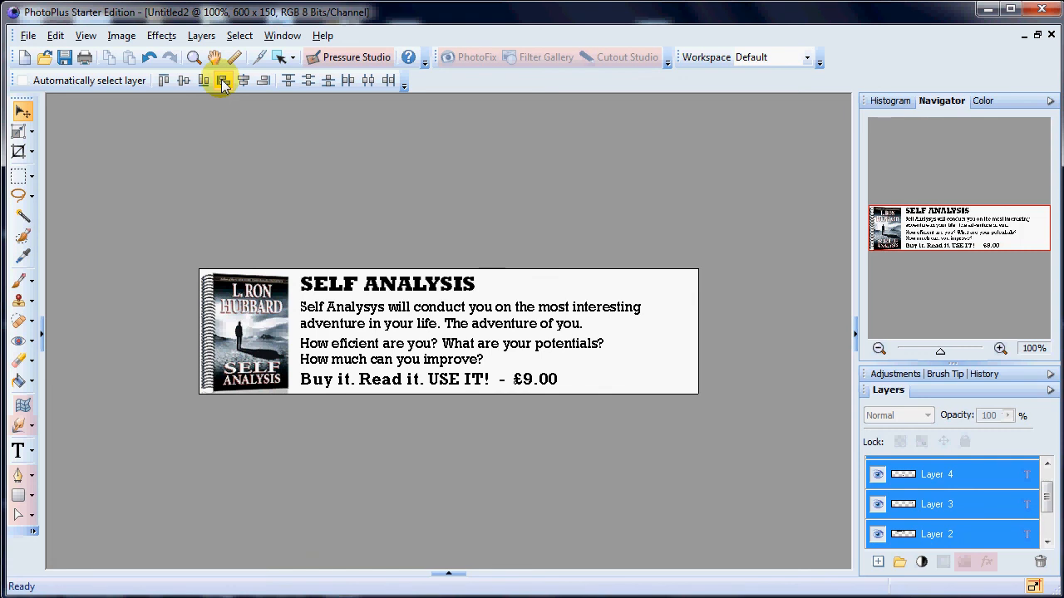
Save the banner as SelfAnalFooter in the PhotoPlus Pictures (*.Spp) format in the Basics images folder
click(28, 36)
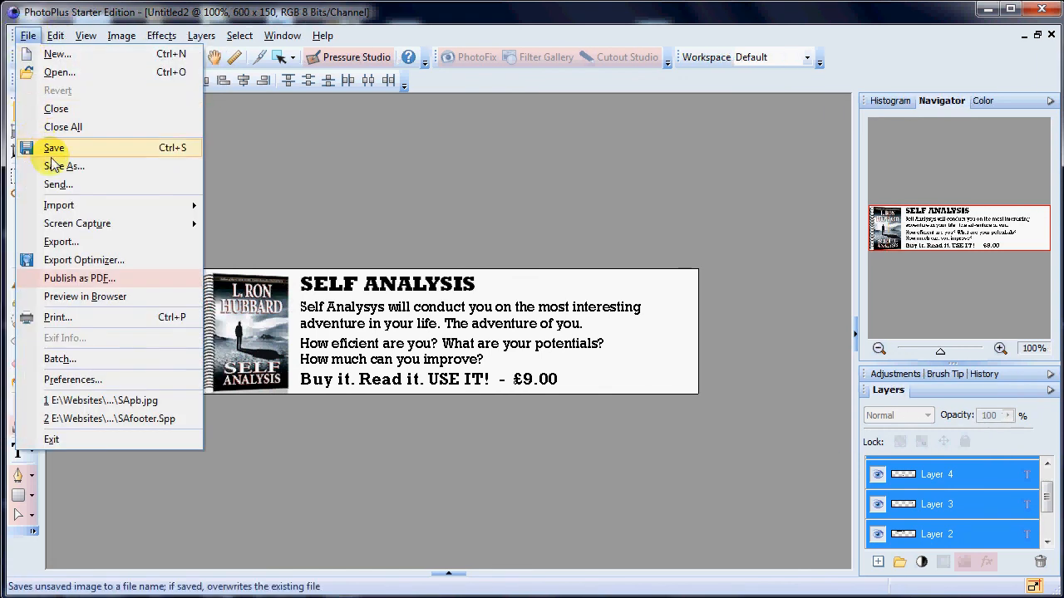
click(63, 166)
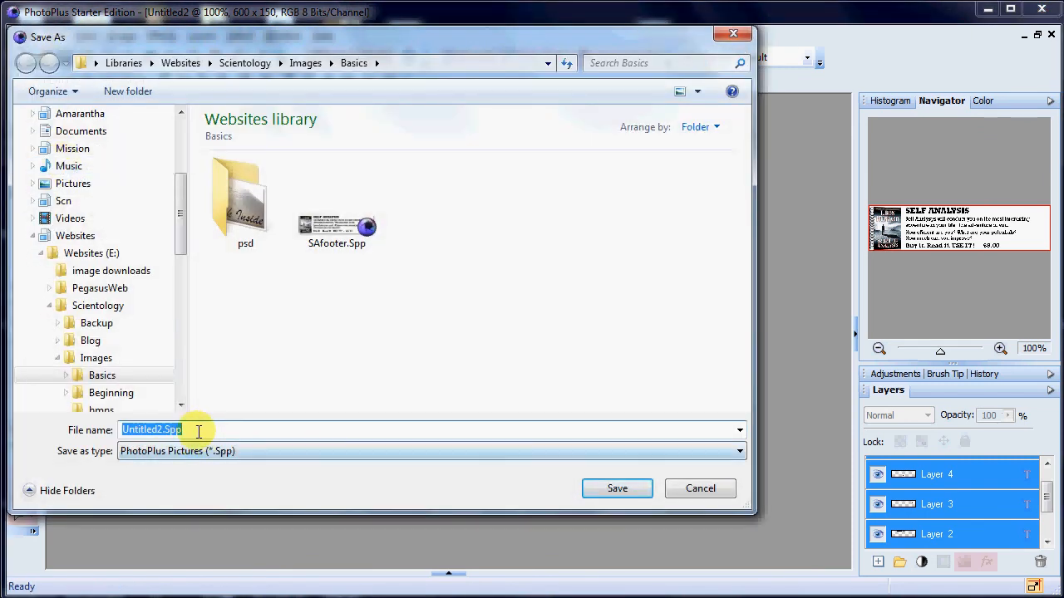
text(SelfAnalFooter)
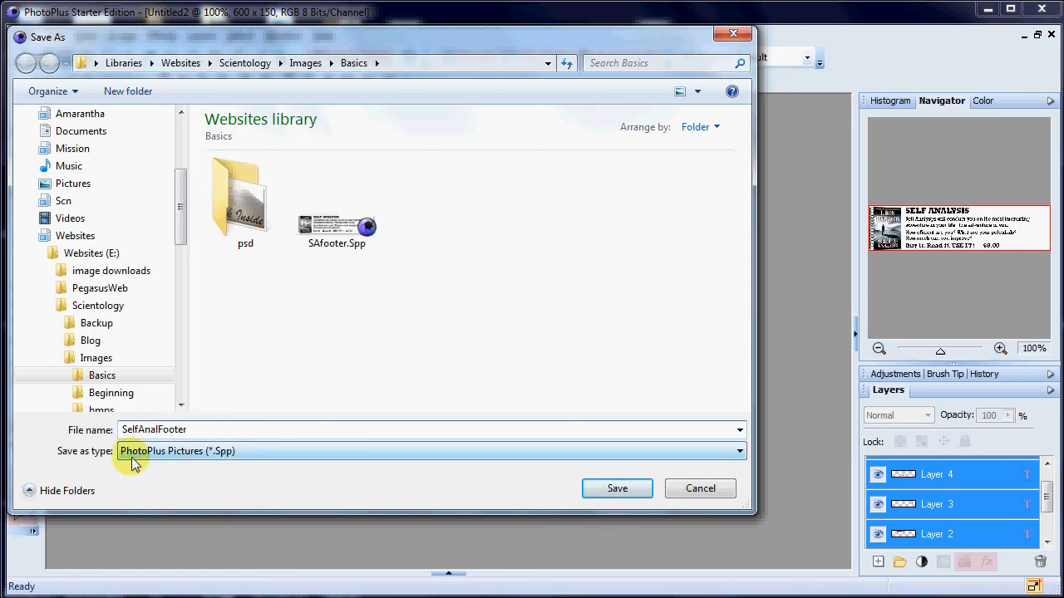
click(617, 488)
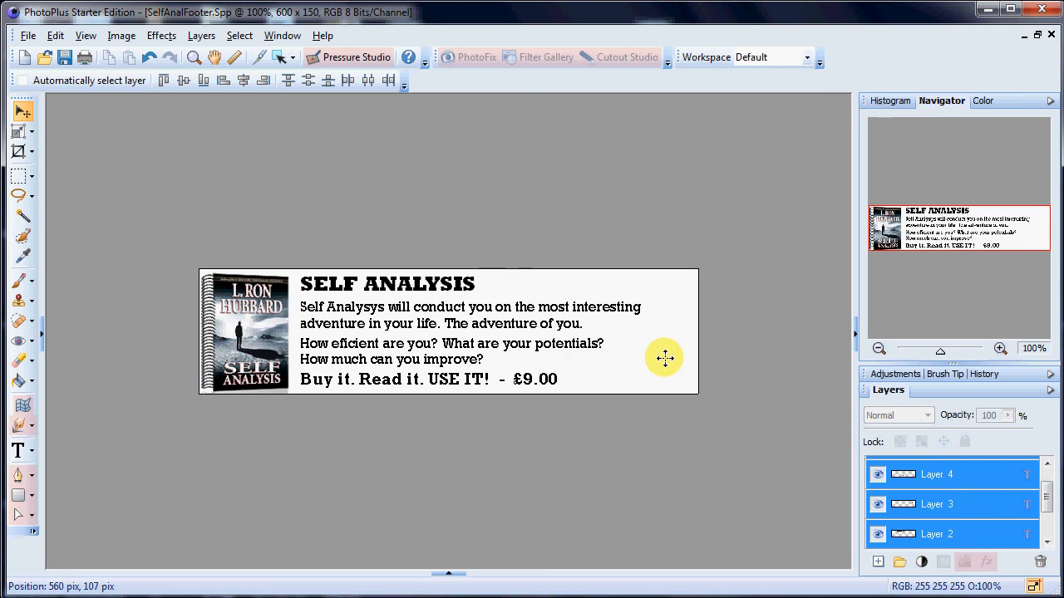
click(28, 36)
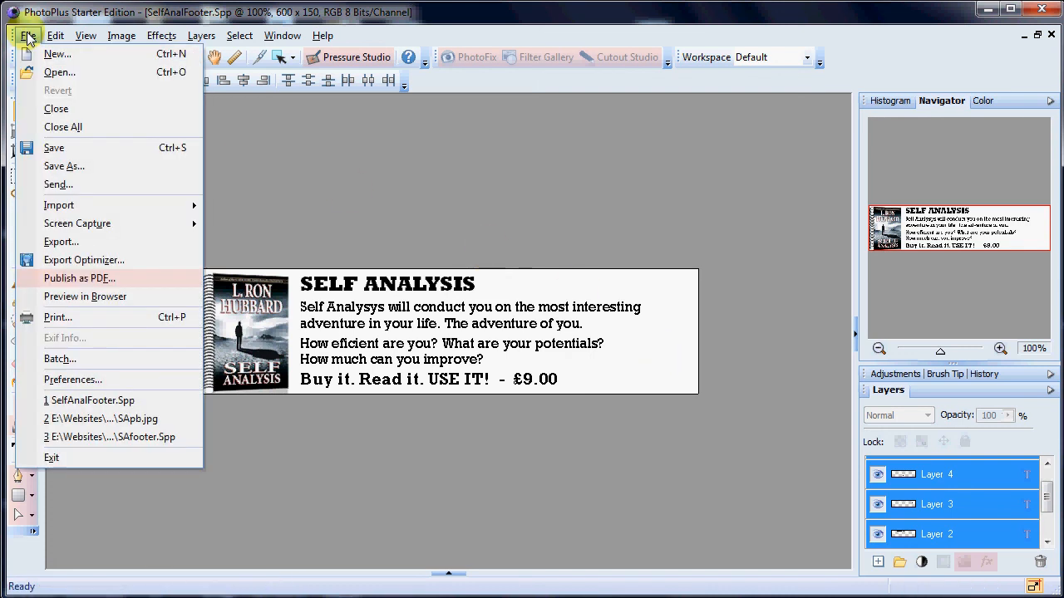
click(72, 165)
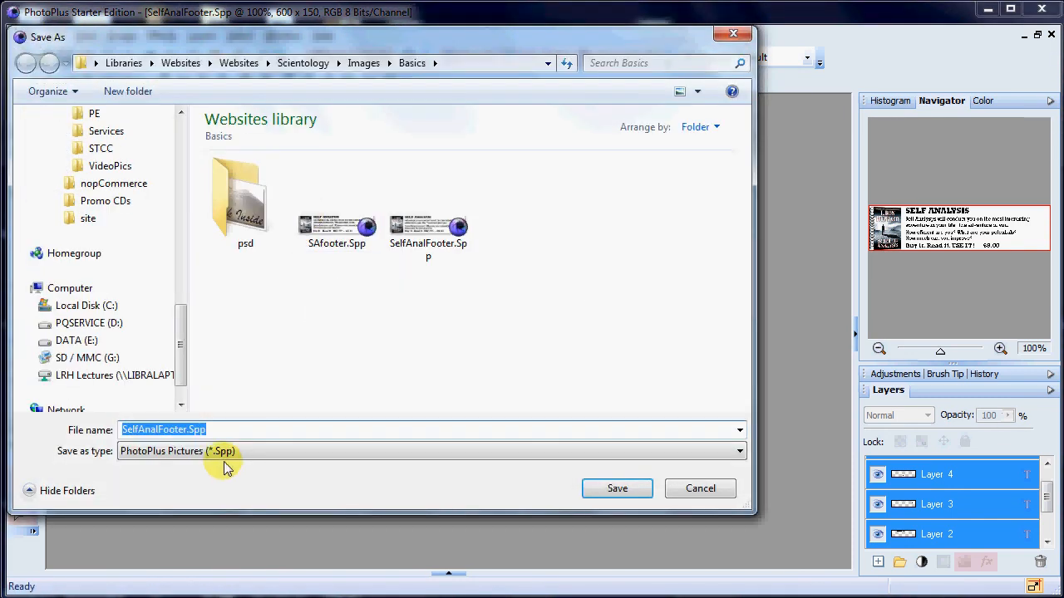
click(229, 453)
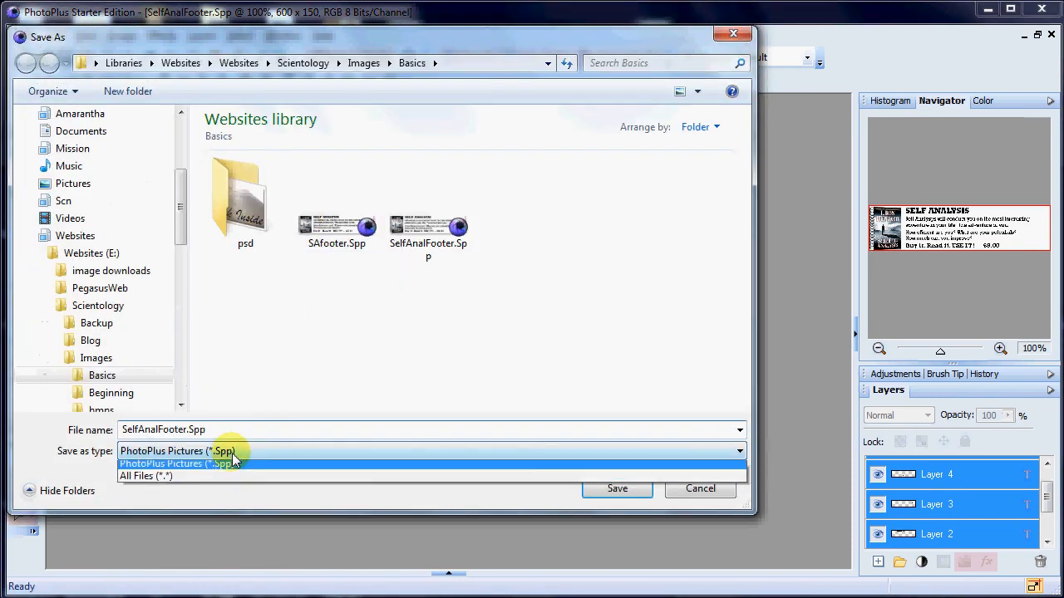
click(707, 496)
Export the banner to the Desktop as the JPEG file SelfAnalFooter.jpg
click(27, 36)
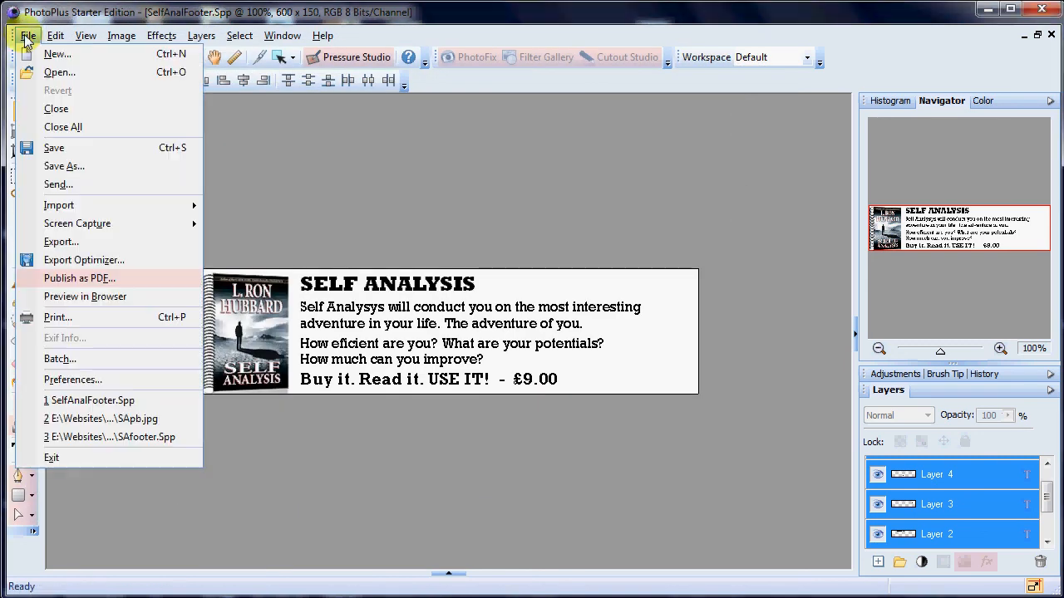
click(69, 243)
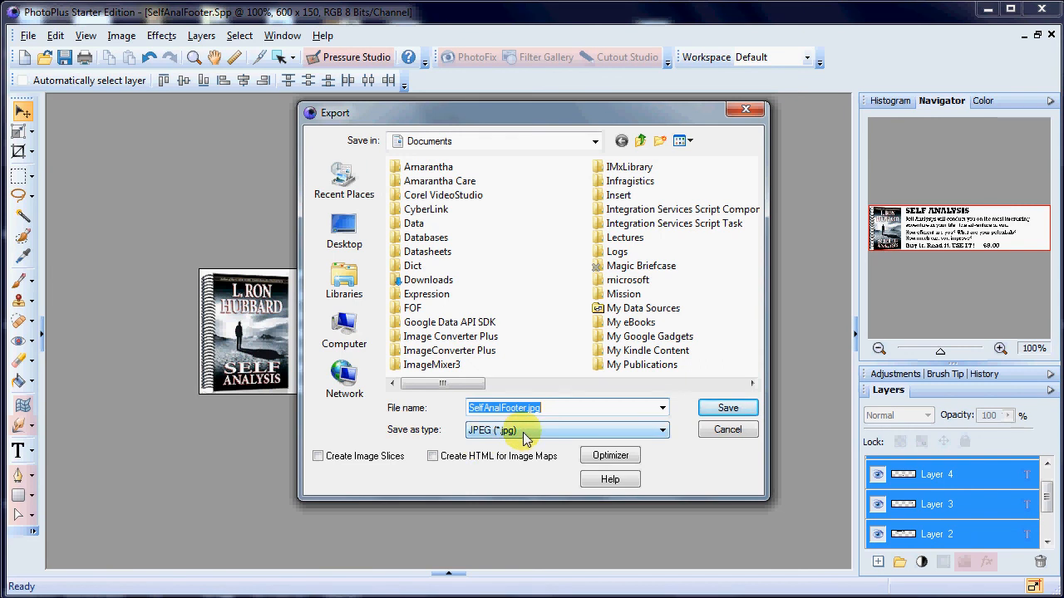
click(341, 237)
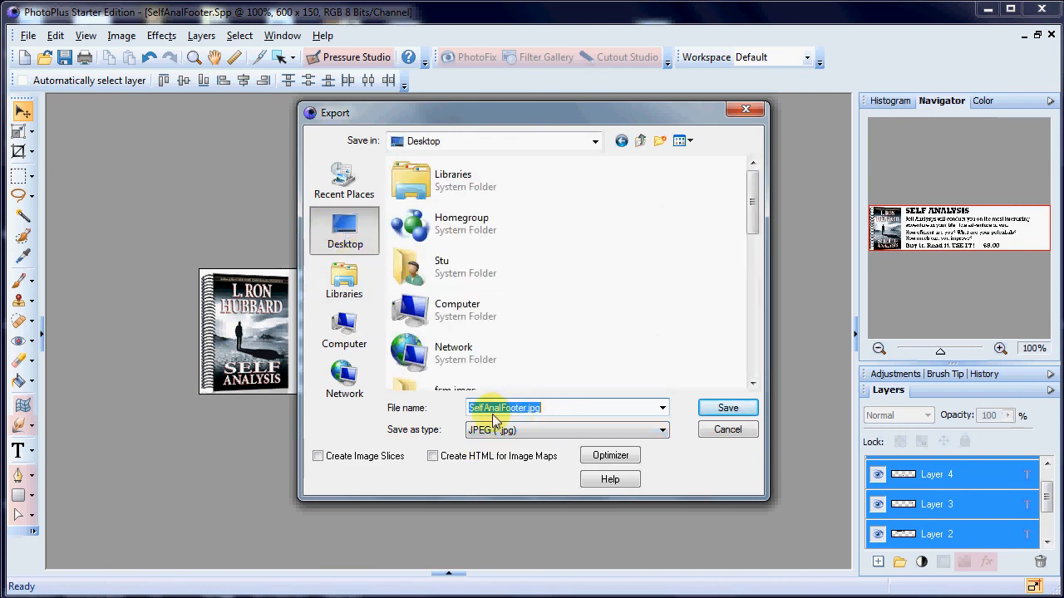
click(730, 413)
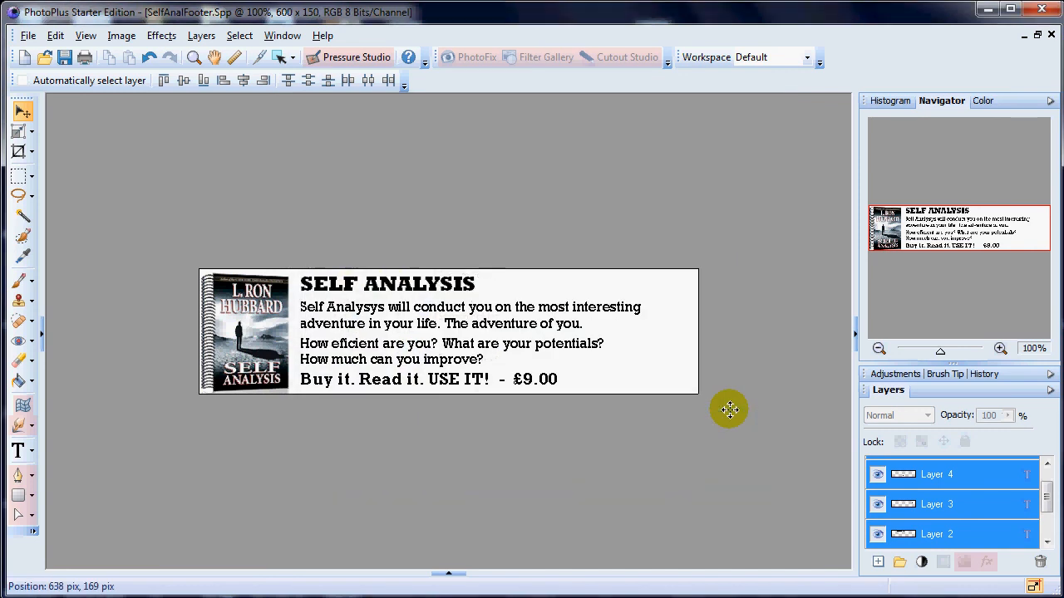